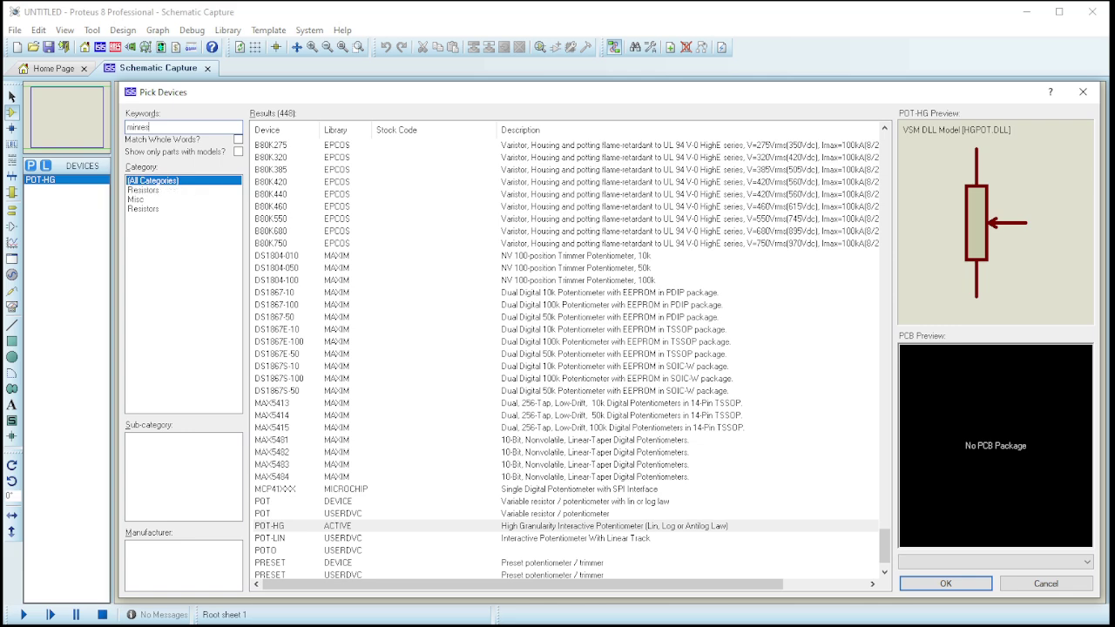
- Add the MINRES1K and MINRES100R resistors to the project's device list
{"action": "left_click", "coordinate": [310, 158]}
{"action": "double_click", "coordinate": [310, 159]}
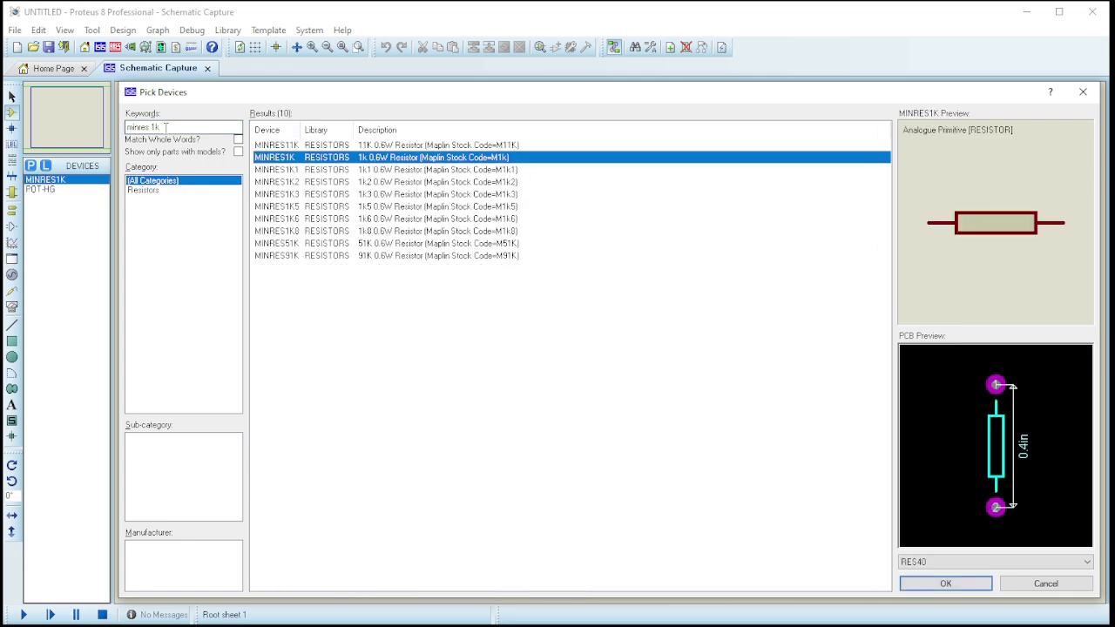
{"action": "left_click", "coordinate": [165, 126]}
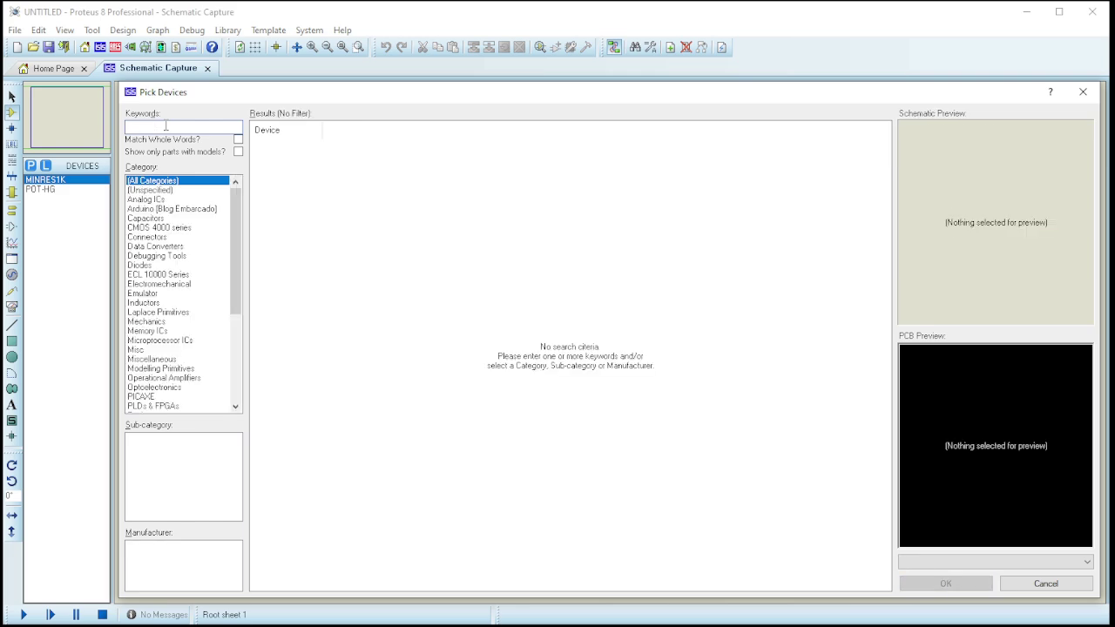
{"action": "type", "text": "minres 100"}
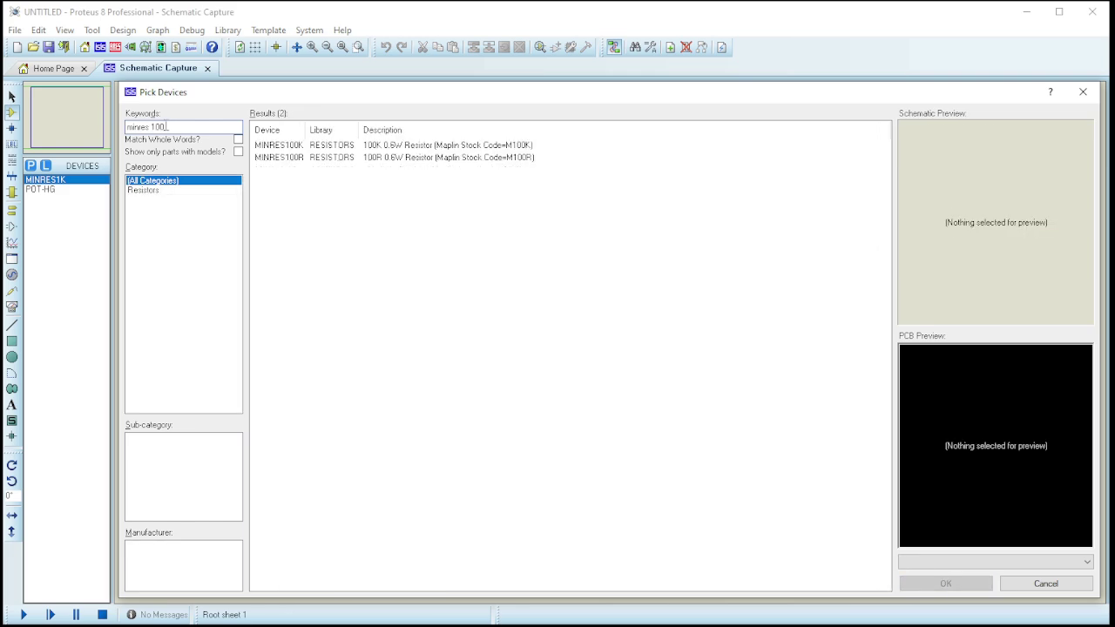
{"action": "double_click", "coordinate": [287, 158]}
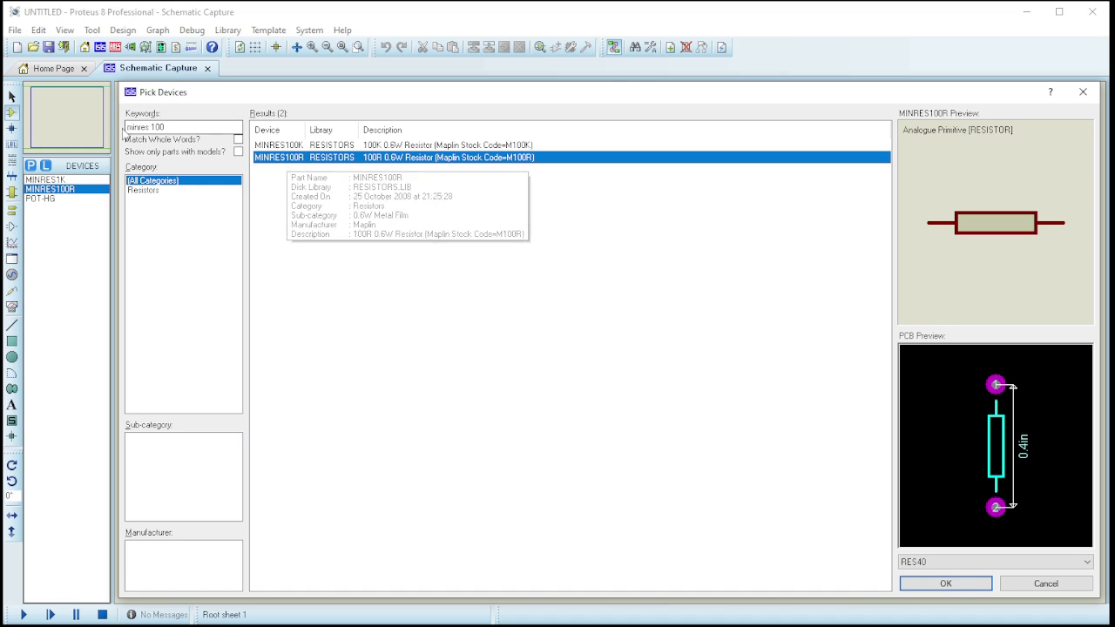
- Find the 555 timer and the BC547 transistor in the parts library and add both to the device list
{"action": "left_click_drag", "start_coordinate": [186, 130], "coordinate": [97, 122]}
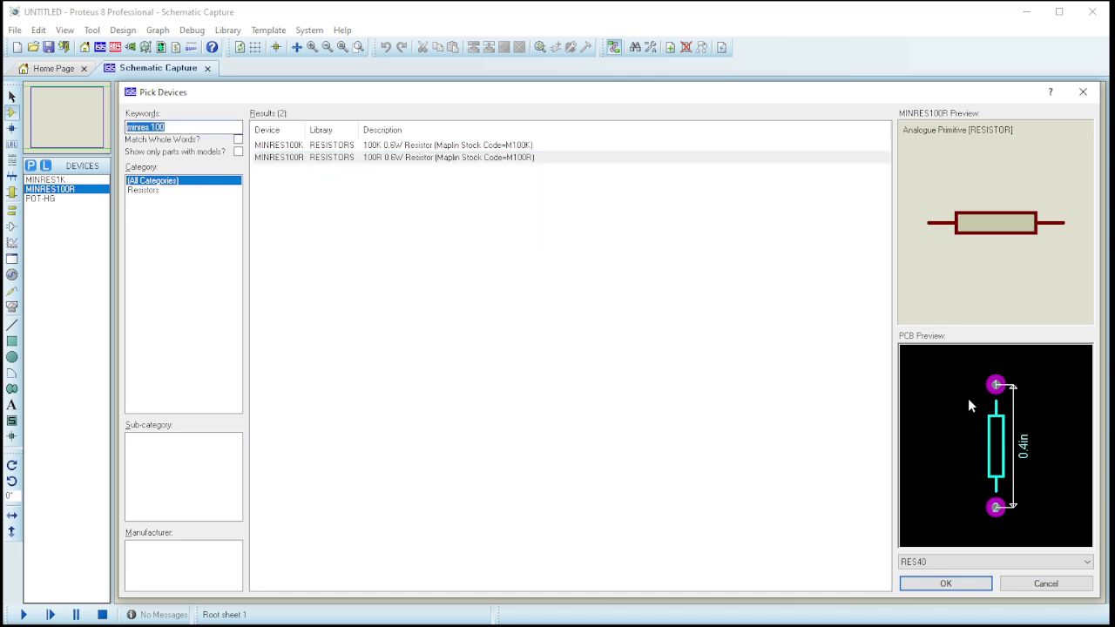
{"action": "type", "text": "555"}
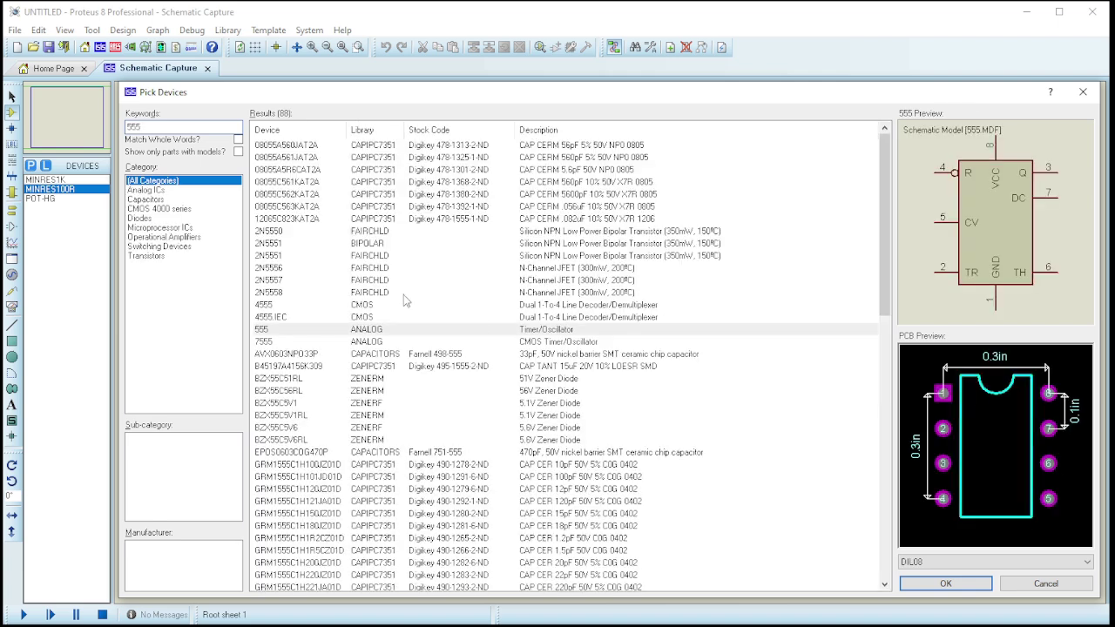
{"action": "double_click", "coordinate": [345, 332]}
{"action": "left_click_drag", "start_coordinate": [160, 128], "coordinate": [52, 116]}
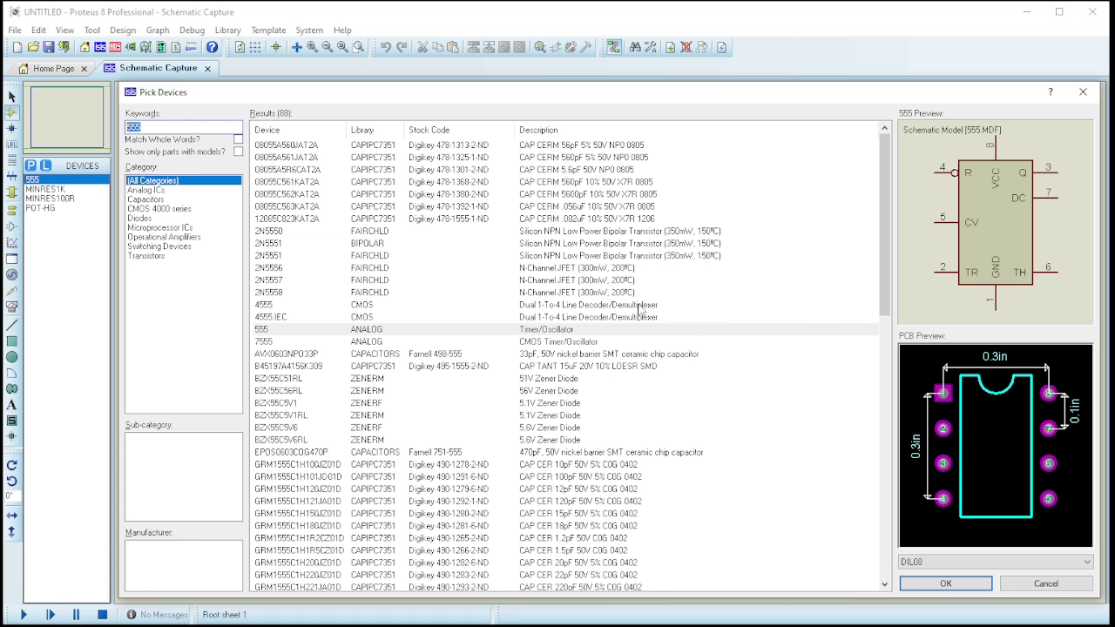
{"action": "type", "text": "bc547"}
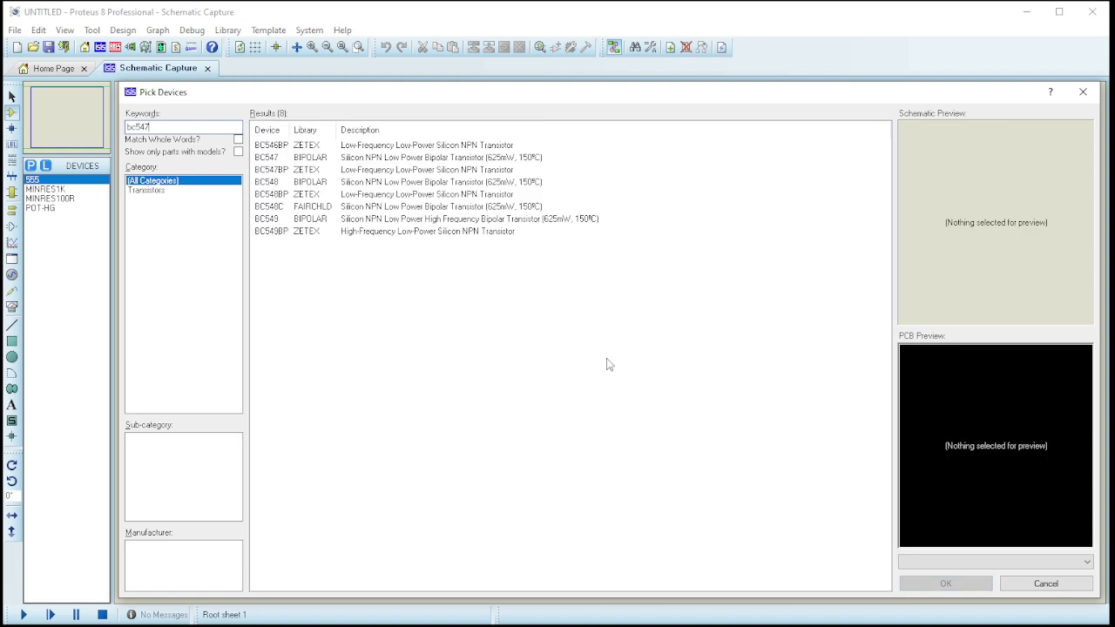
{"action": "double_click", "coordinate": [417, 146]}
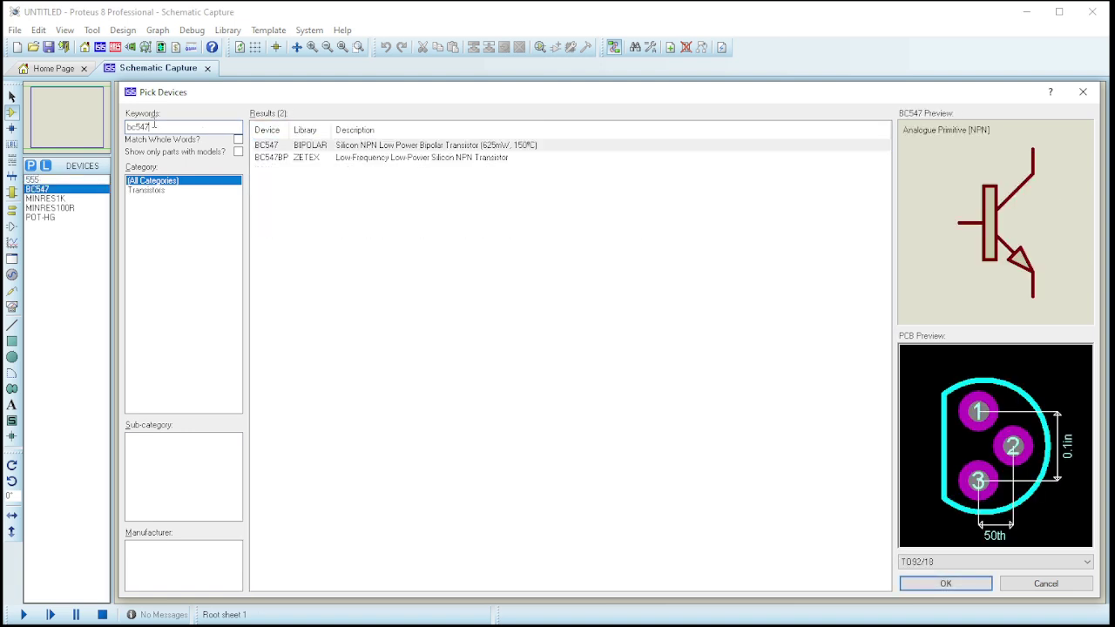
- Add the generic non-electrolytic capacitor CAP and the animated LED-YELLOW to the device list
{"action": "type", "text": "cap"}
{"action": "double_click", "coordinate": [380, 147]}
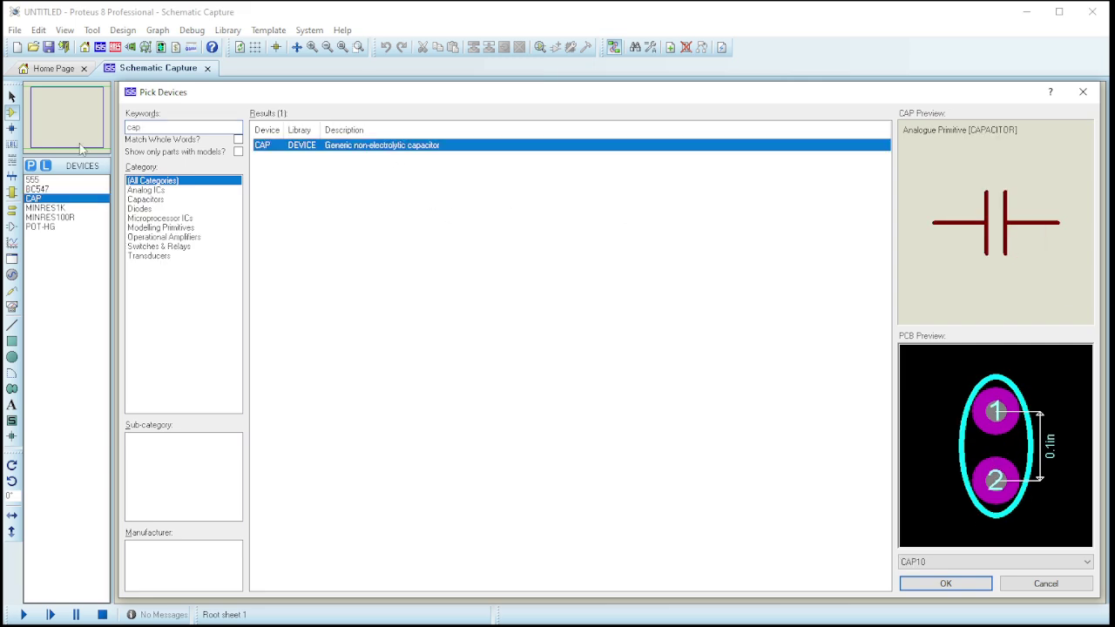
{"action": "type", "text": "led"}
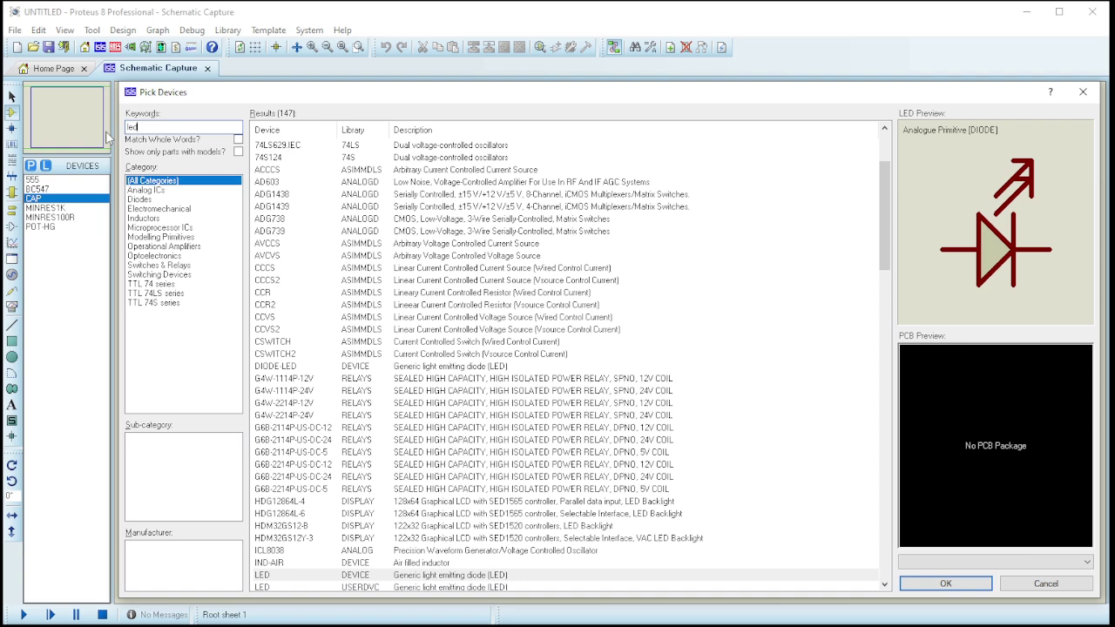
{"action": "scroll", "coordinate": [359, 533], "scroll_direction": "down", "scroll_amount": 4}
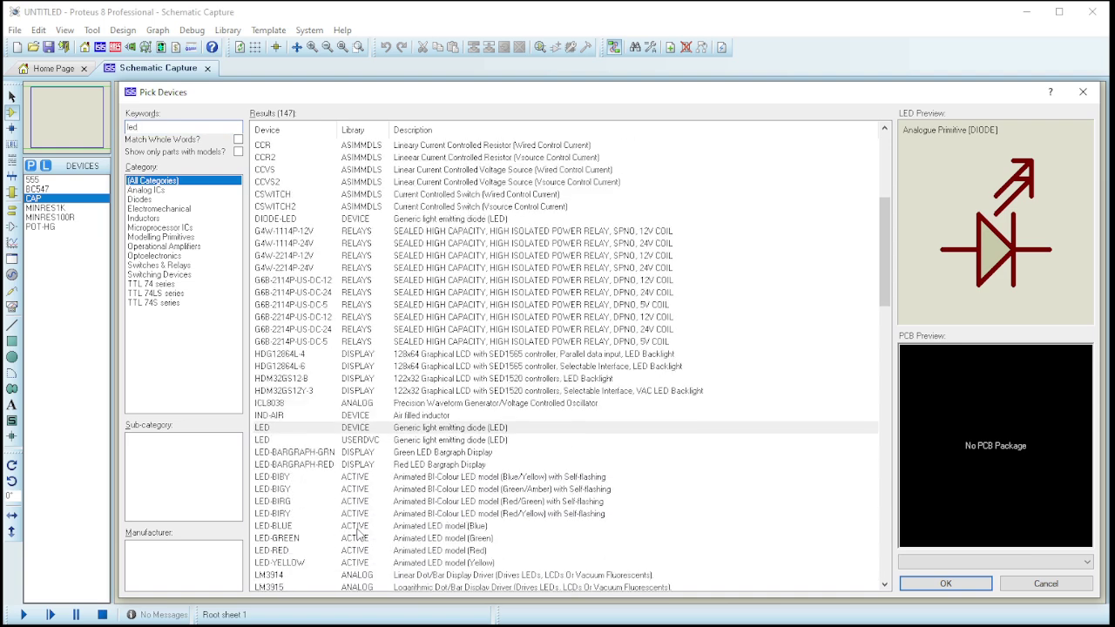
{"action": "double_click", "coordinate": [291, 564]}
- Add the BATTERY DC voltage source from the ACTIVE library to the device list and finish picking devices
{"action": "type", "text": "batter"}
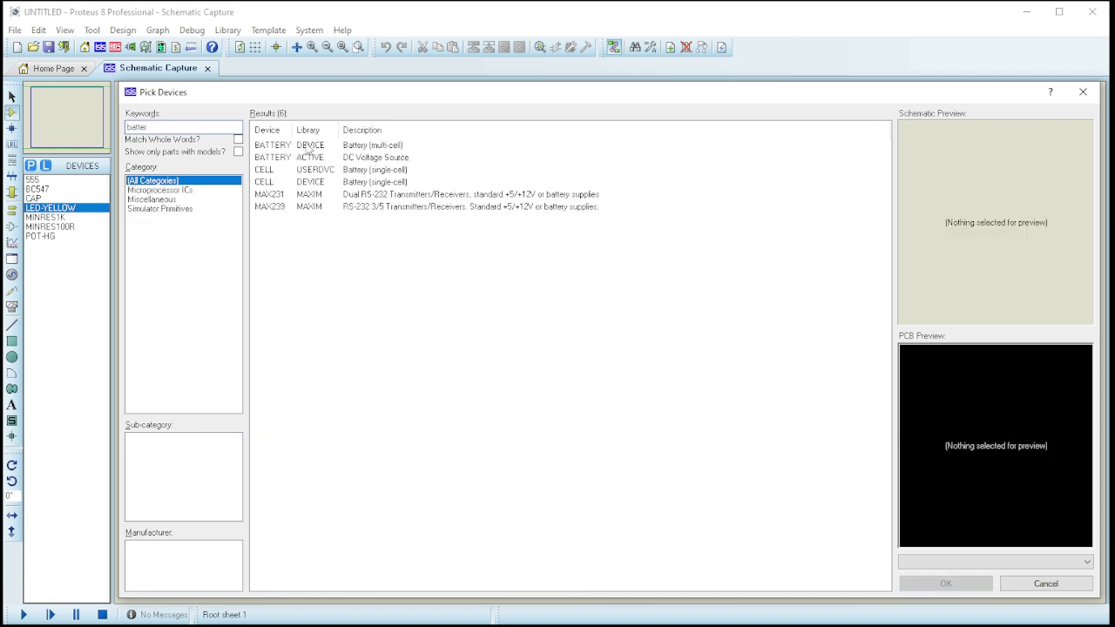
{"action": "double_click", "coordinate": [309, 157]}
{"action": "left_click", "coordinate": [946, 583]}
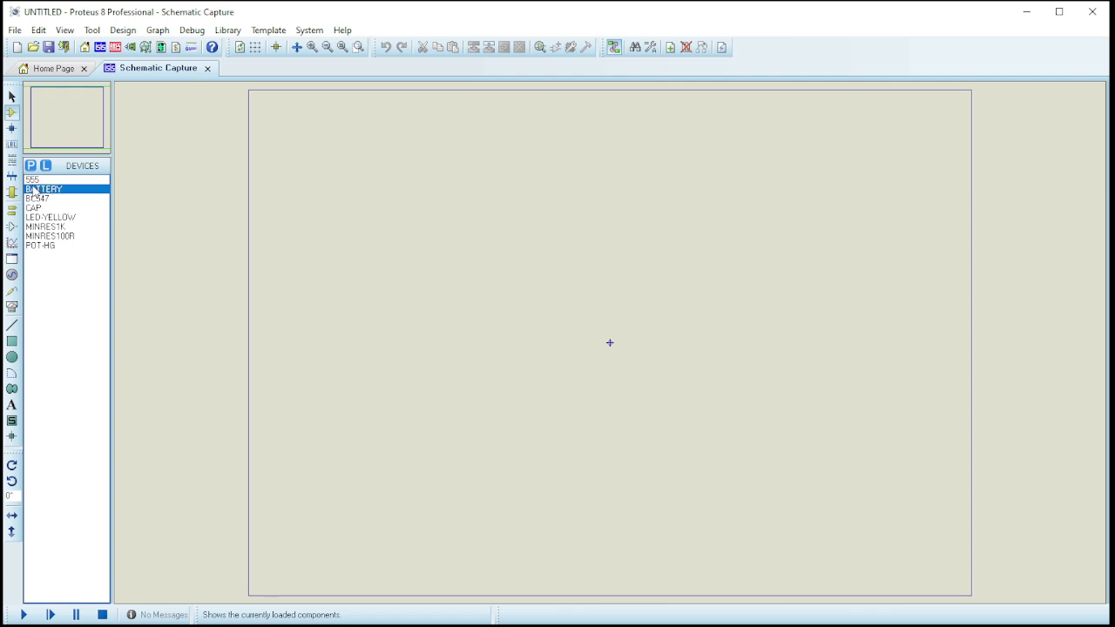
- Place a POT-HG potentiometer in the upper-left area of the schematic sheet
{"action": "left_click", "coordinate": [46, 249]}
{"action": "left_click", "coordinate": [336, 221]}
{"action": "left_click", "coordinate": [340, 223]}
- Set the resistance of potentiometer RV1 to 50k
{"action": "scroll", "coordinate": [340, 224], "scroll_direction": "up", "scroll_amount": 3}
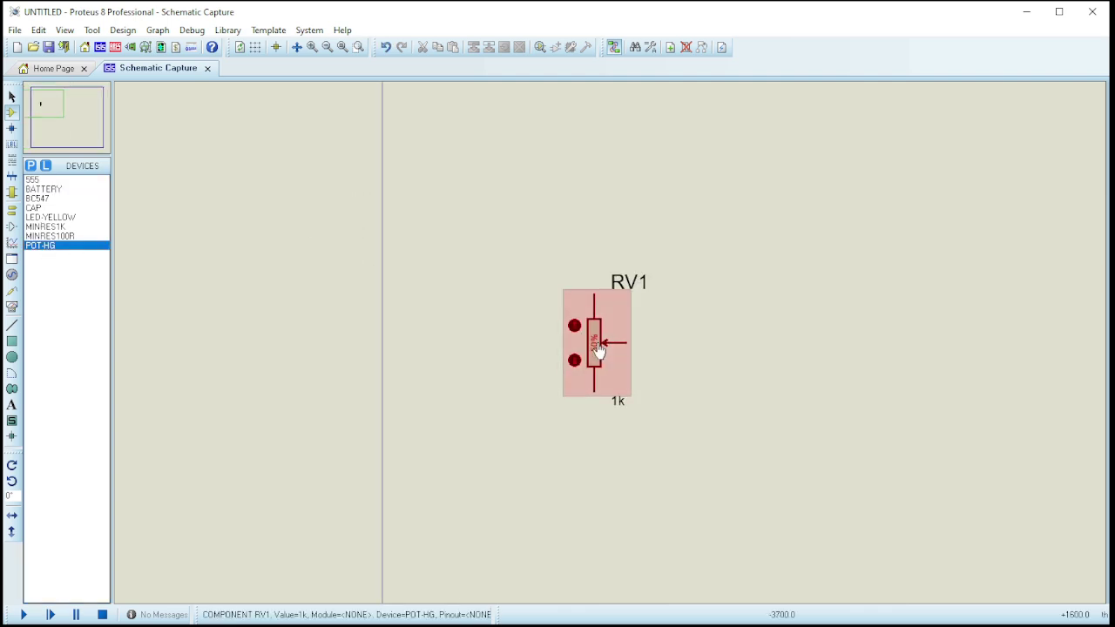
{"action": "right_click", "coordinate": [595, 342]}
{"action": "left_click", "coordinate": [656, 355]}
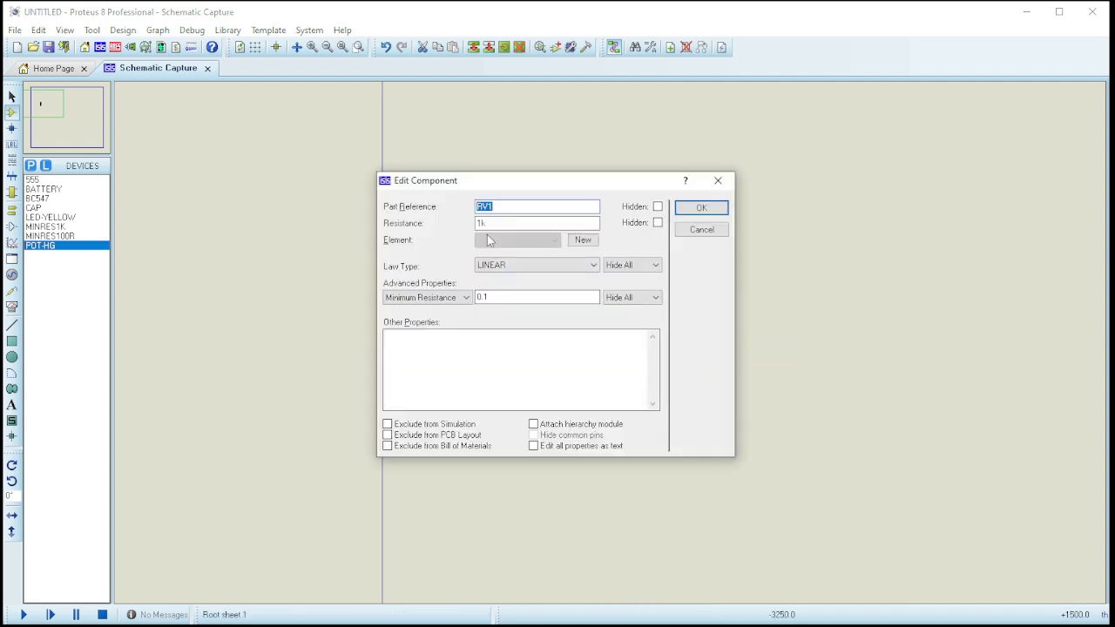
{"action": "double_click", "coordinate": [484, 223]}
{"action": "type", "text": "50k"}
{"action": "key", "text": "Return"}
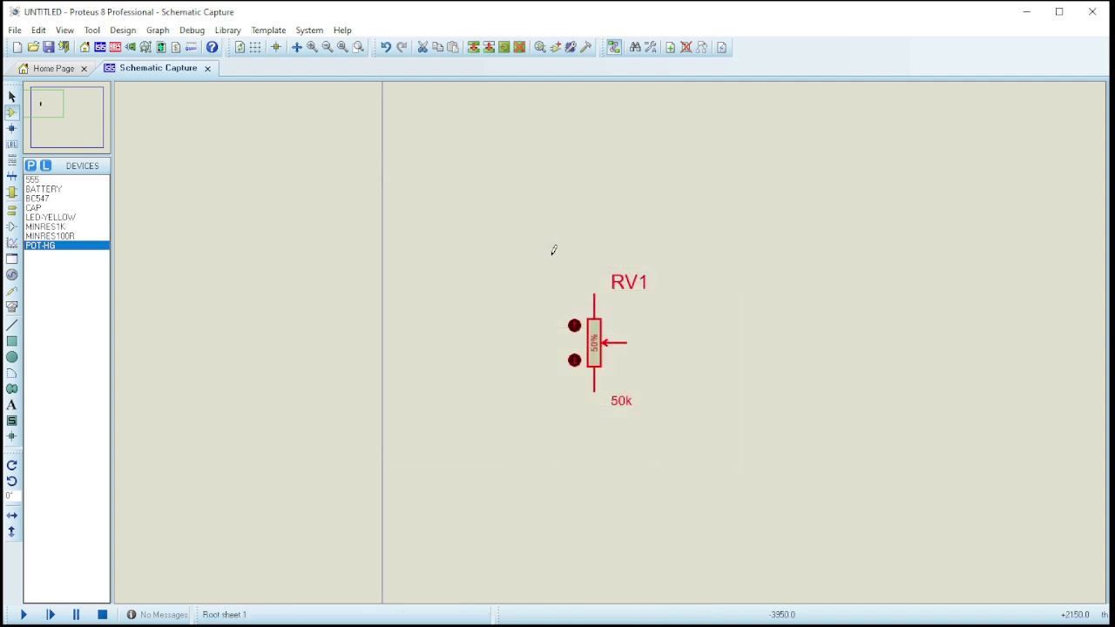
- Place a CAP capacitor, rotated 90° clockwise to stand vertically, directly below the potentiometer
{"action": "left_click", "coordinate": [35, 208]}
{"action": "left_click", "coordinate": [11, 465]}
{"action": "left_click", "coordinate": [594, 475]}
- Set the capacitance of C1 to 0.1u
{"action": "right_click", "coordinate": [607, 461]}
{"action": "left_click", "coordinate": [655, 123]}
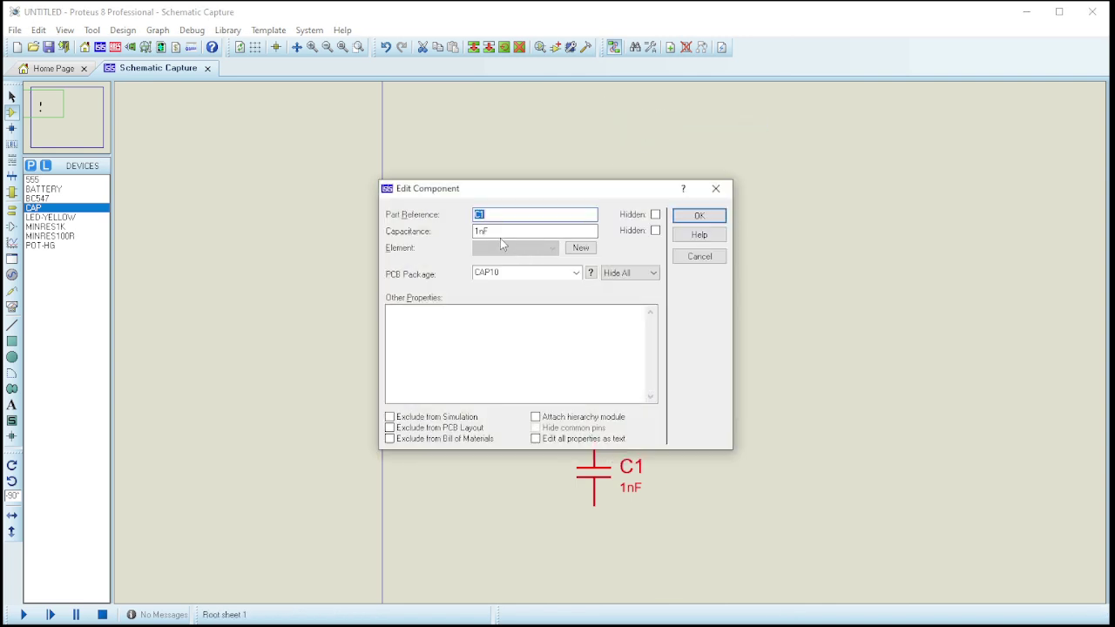
{"action": "double_click", "coordinate": [488, 231]}
{"action": "type", "text": "0.1u"}
{"action": "key", "text": "Return"}
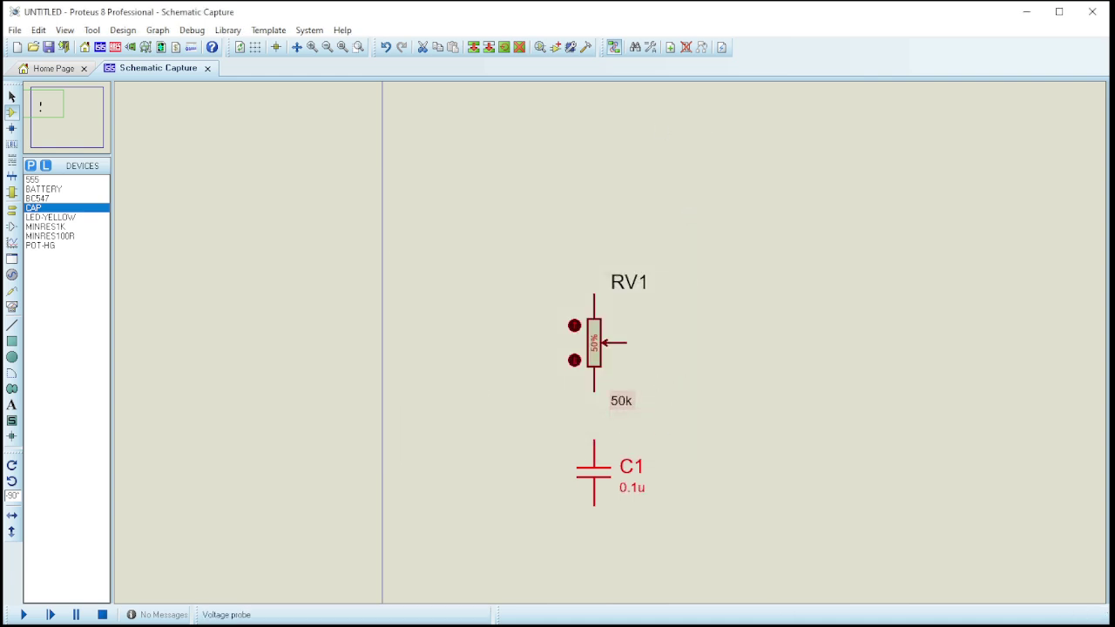
- Add the 1N4001 silicon rectifier from the DIODE library to the device list
{"action": "left_click", "coordinate": [31, 165]}
{"action": "type", "text": "1n4001"}
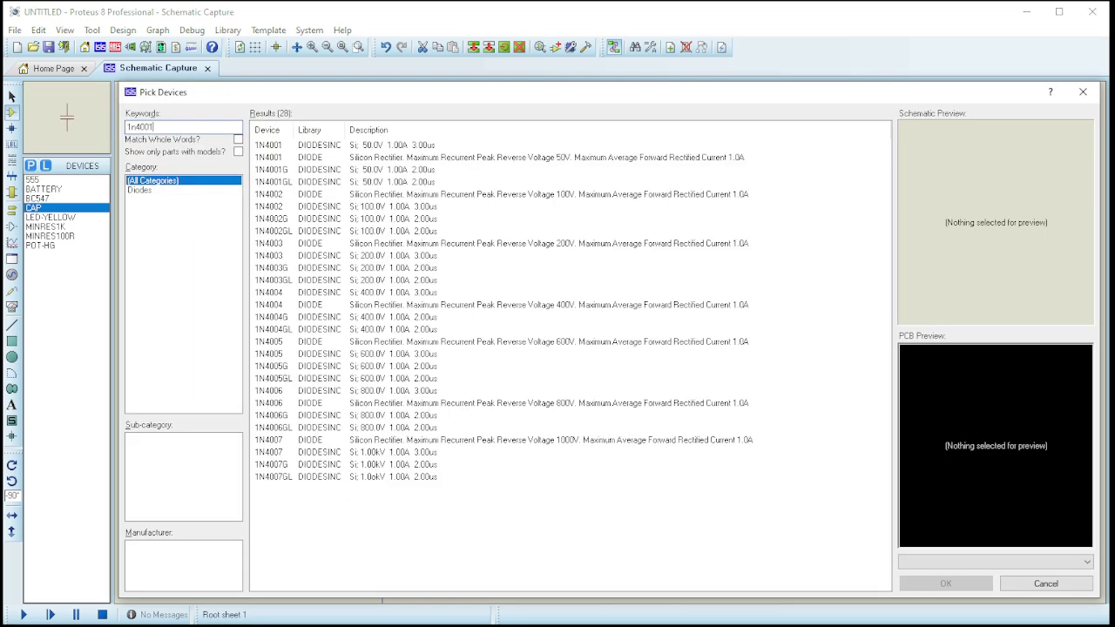
{"action": "left_click", "coordinate": [296, 145]}
{"action": "left_click", "coordinate": [300, 158]}
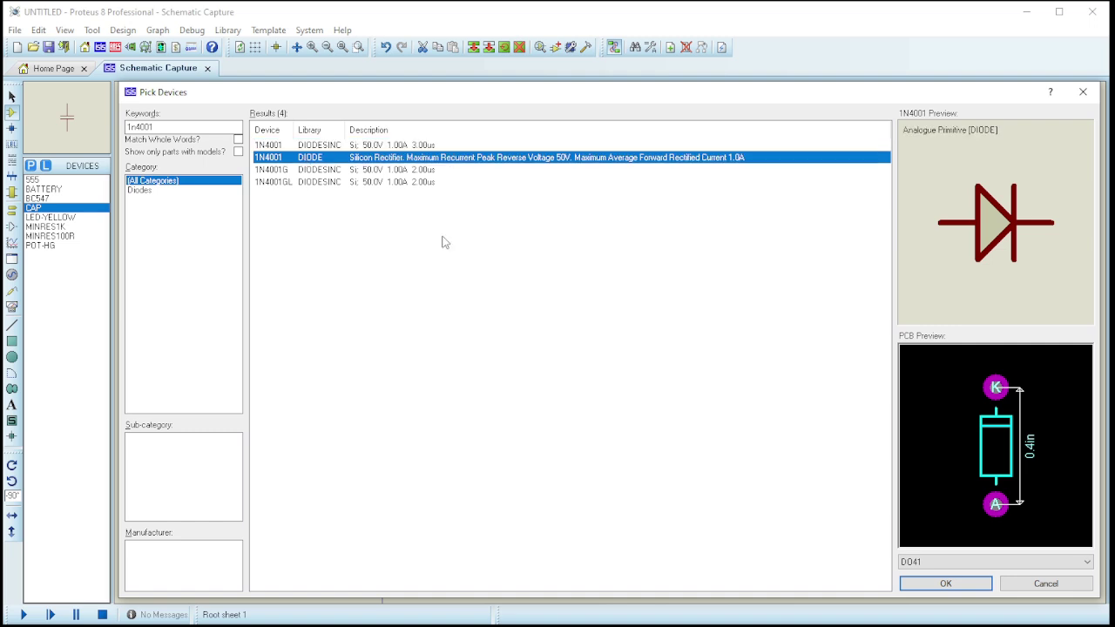
{"action": "left_click", "coordinate": [945, 585]}
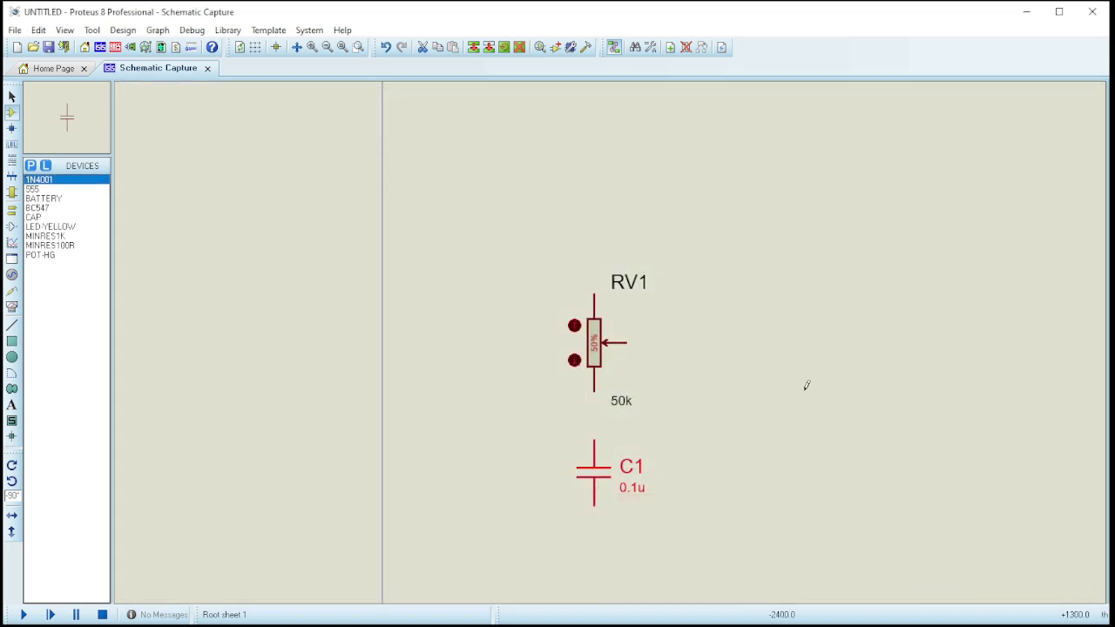
- Move potentiometer RV1 straight up to widen the gap above capacitor C1
{"action": "scroll", "coordinate": [631, 367], "scroll_direction": "down", "scroll_amount": 1}
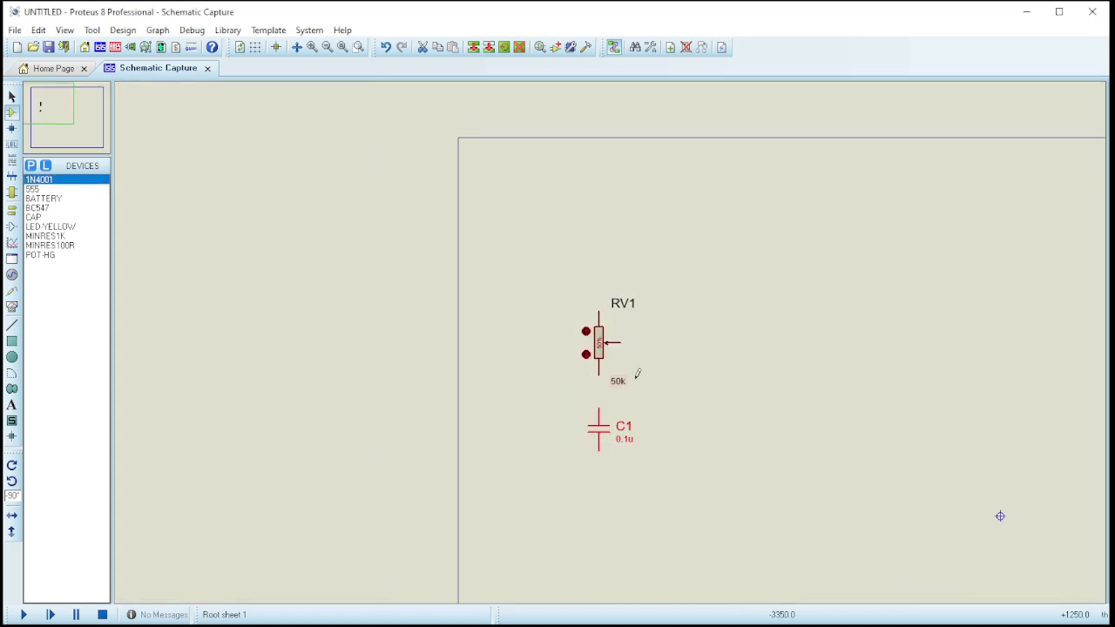
{"action": "left_click_drag", "start_coordinate": [551, 305], "coordinate": [739, 409]}
{"action": "mouse_move", "coordinate": [616, 362]}
{"action": "left_mouse_down"}
{"action": "mouse_move", "coordinate": [607, 284]}
{"action": "mouse_move", "coordinate": [616, 276]}
{"action": "left_mouse_up"}
{"action": "left_click", "coordinate": [536, 374]}
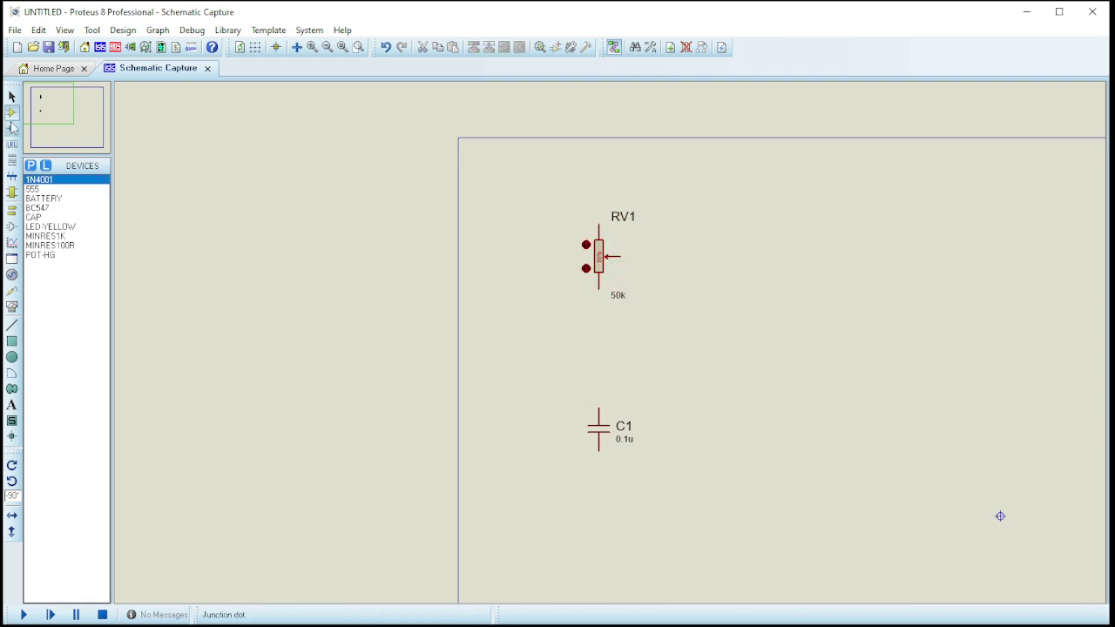
- Place a vertical MINRES1K resistor between RV1 and C1, and wire its upper pin to RV1's lower pin
{"action": "left_click", "coordinate": [49, 255]}
{"action": "left_click", "coordinate": [48, 236]}
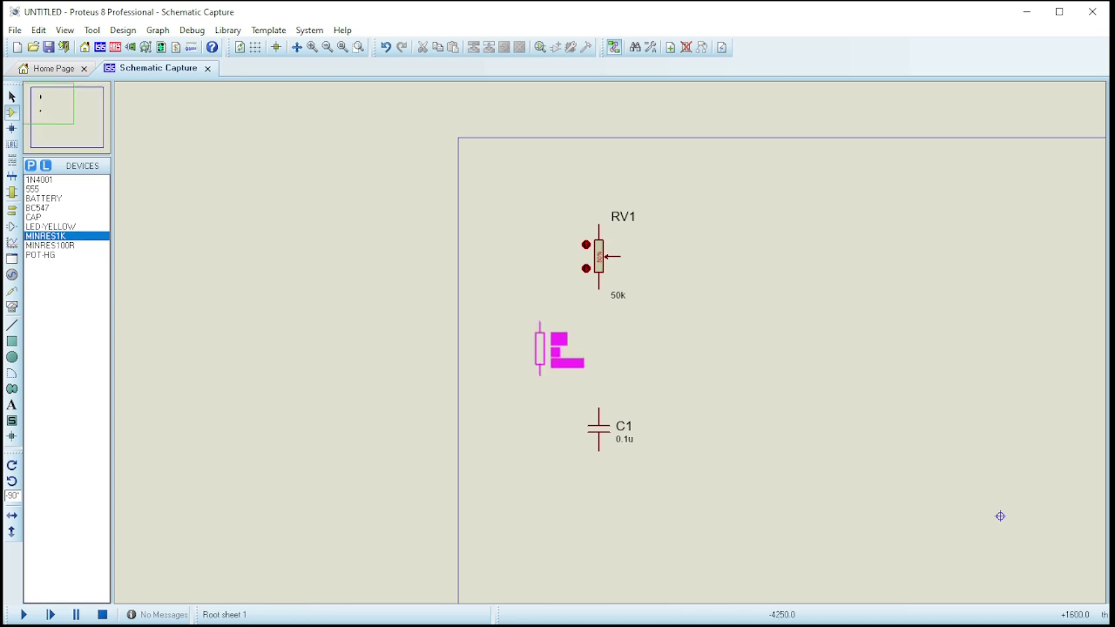
{"action": "left_click", "coordinate": [598, 343]}
{"action": "left_click", "coordinate": [598, 286]}
{"action": "left_click", "coordinate": [599, 327]}
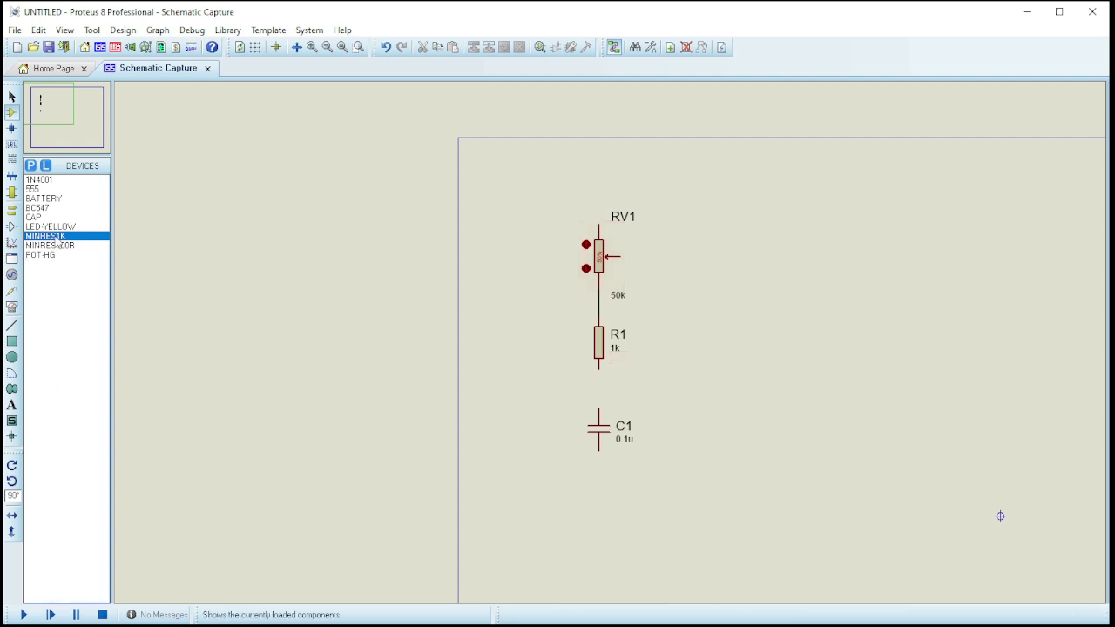
- Place a horizontal MINRES1K resistor above and right of RV1, and wire its left pin to RV1's upper pin
{"action": "left_click", "coordinate": [12, 464]}
{"action": "left_click", "coordinate": [639, 197]}
{"action": "left_click", "coordinate": [626, 191]}
{"action": "left_click", "coordinate": [598, 226]}
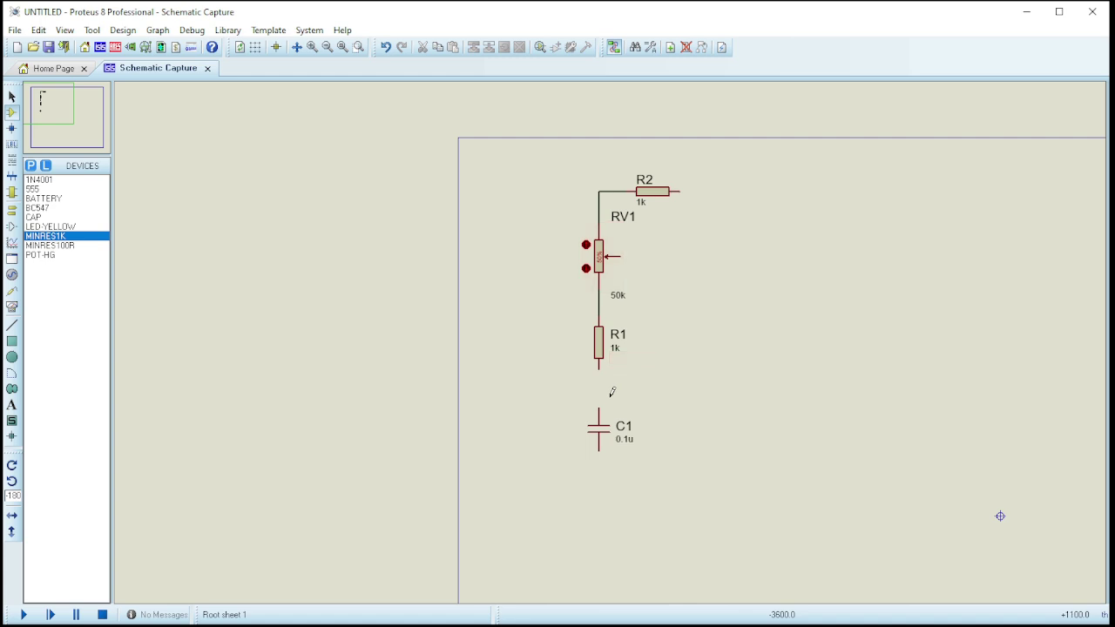
- Place a 1N4001 diode pointing downward to the right of RV1 and wire its anode to the potentiometer's wiper
{"action": "left_click", "coordinate": [47, 182]}
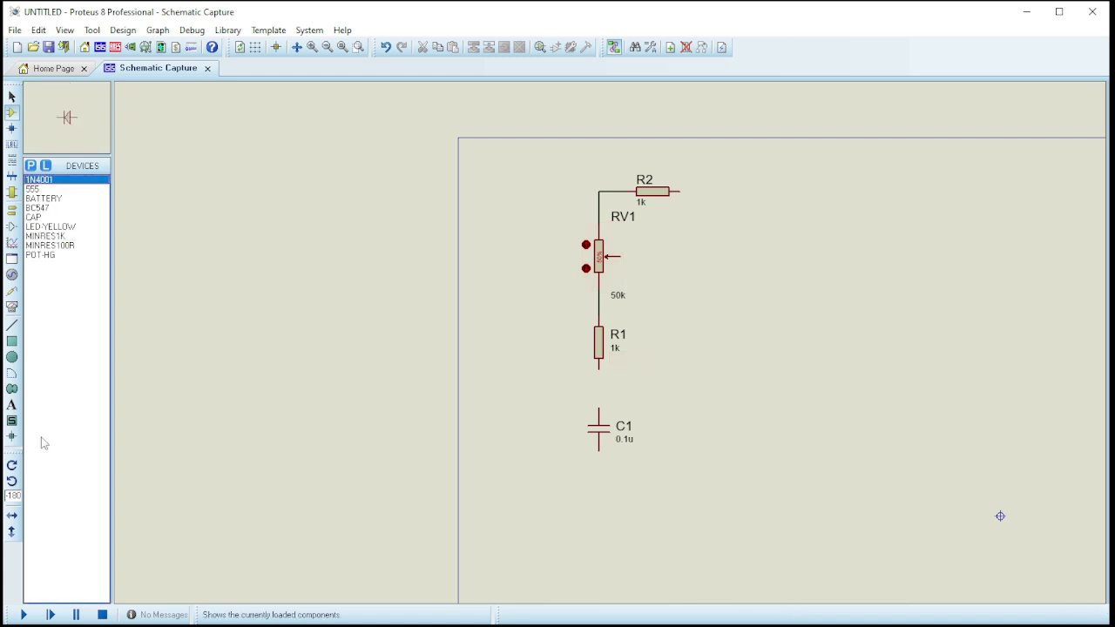
{"action": "left_click", "coordinate": [664, 284]}
{"action": "left_click", "coordinate": [663, 272]}
- Move resistor R1 slightly down toward capacitor C1
{"action": "right_click", "coordinate": [611, 337]}
{"action": "left_click", "coordinate": [631, 346]}
{"action": "left_click", "coordinate": [599, 357]}
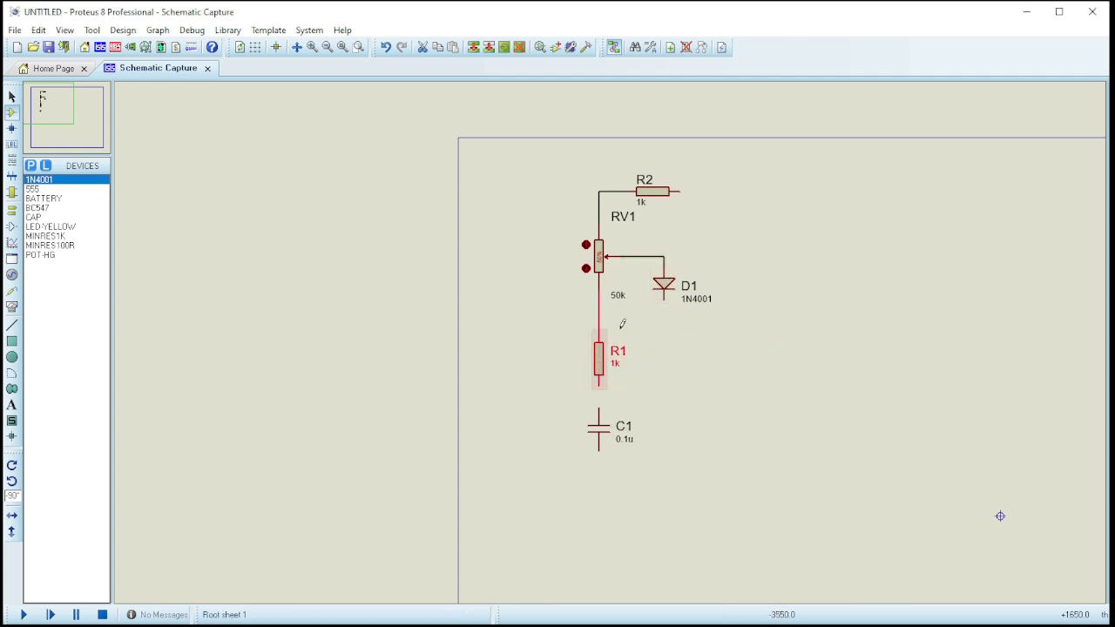
- Wire D1's cathode to the line between RV1 and R1, and connect R1's lower pin to C1's upper pin
{"action": "left_click", "coordinate": [664, 302]}
{"action": "left_click", "coordinate": [599, 321]}
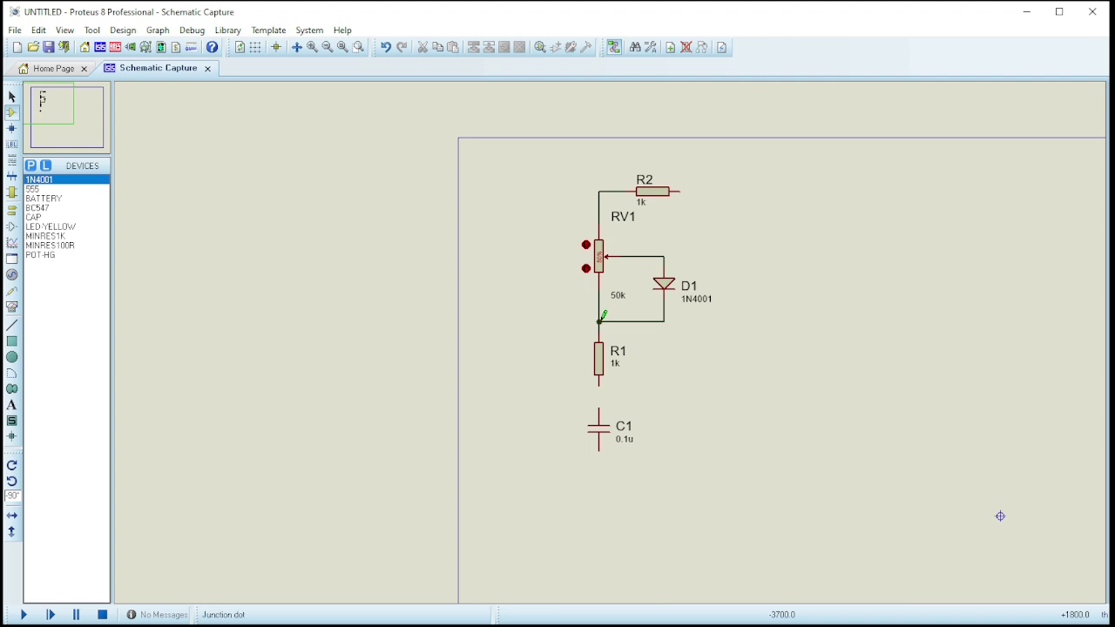
{"action": "left_click", "coordinate": [599, 384]}
{"action": "left_click", "coordinate": [599, 409]}
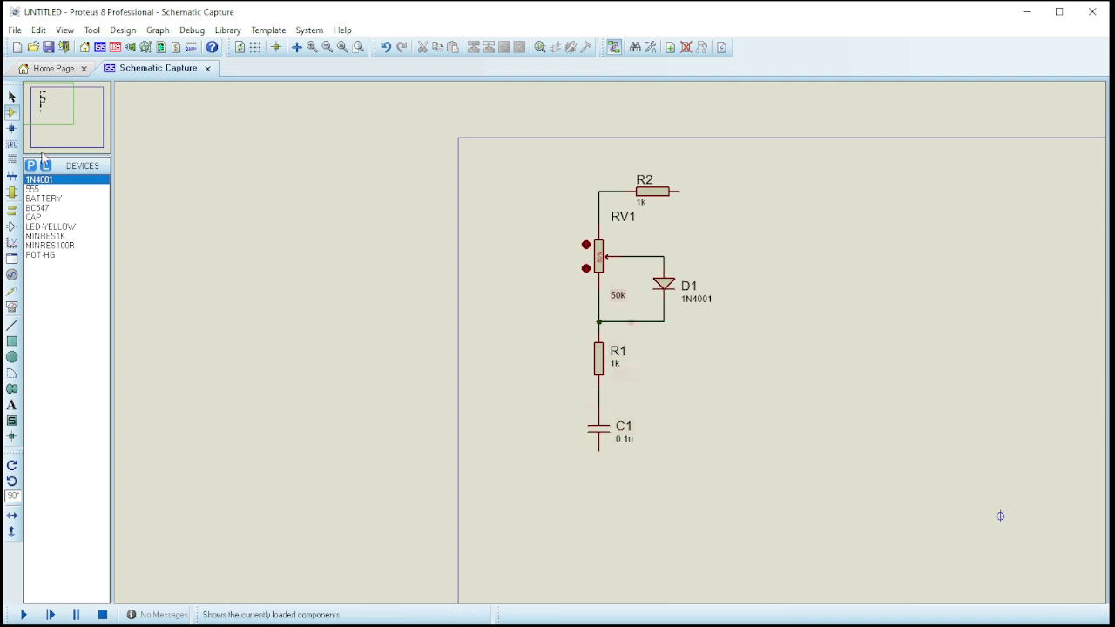
- Place the 555 timer to the right of the diode and rotate it anti-clockwise so its VCC pin faces up
{"action": "left_click", "coordinate": [42, 189]}
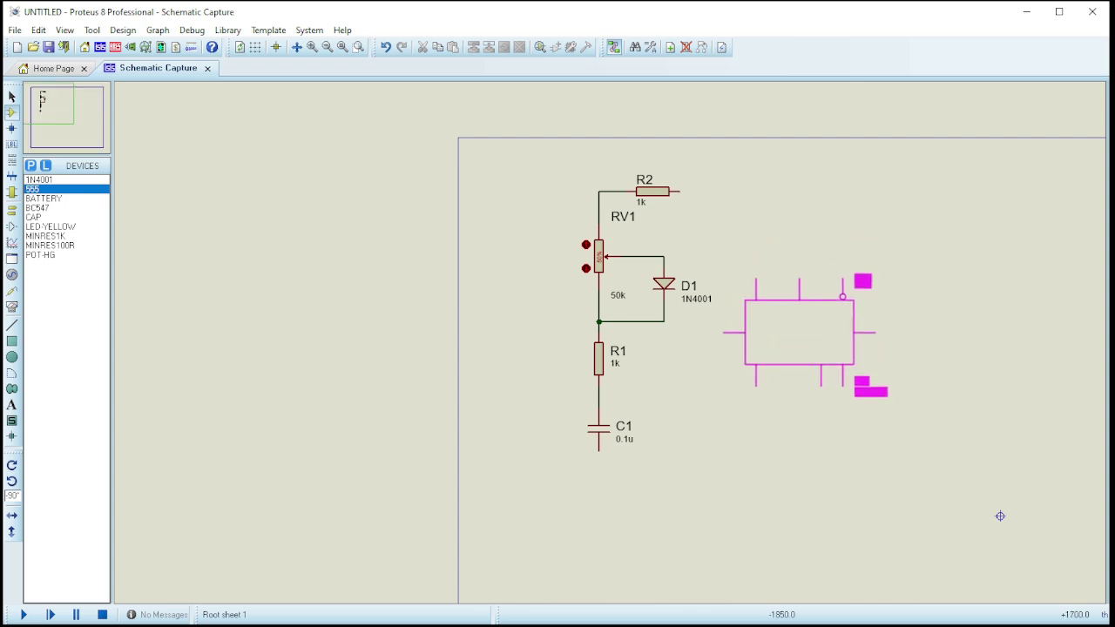
{"action": "left_click", "coordinate": [804, 337]}
{"action": "right_click", "coordinate": [850, 337]}
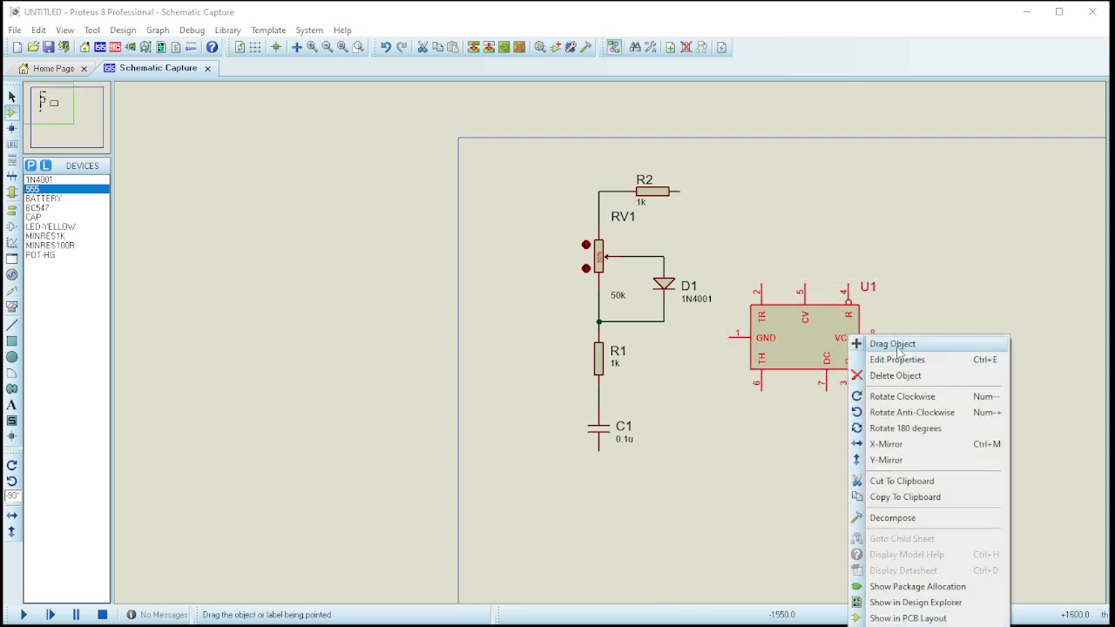
{"action": "left_click", "coordinate": [914, 412]}
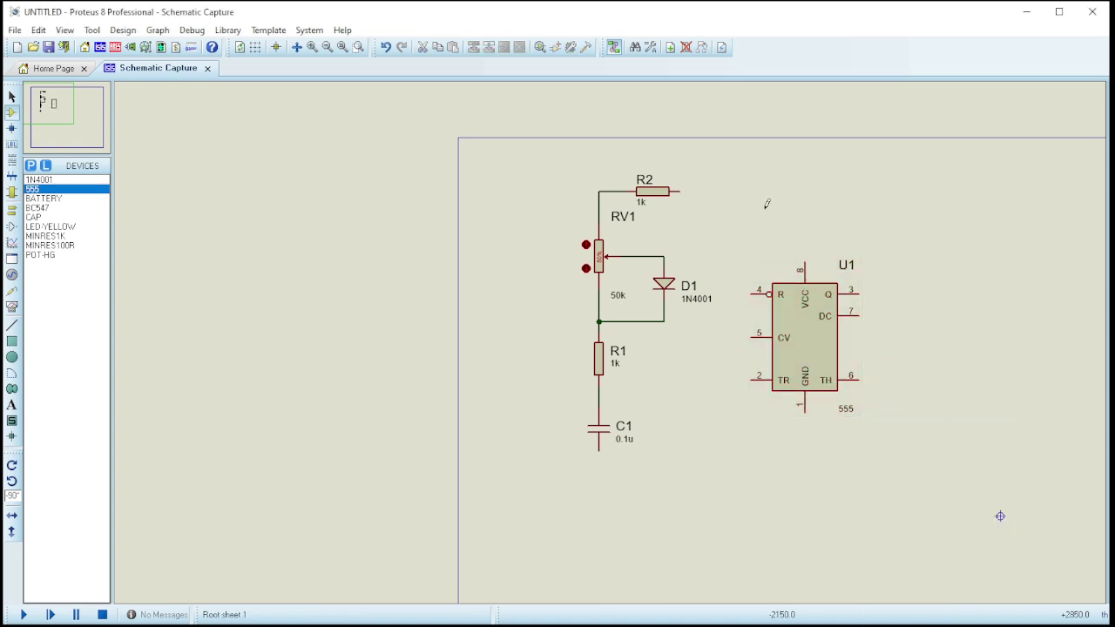
- Wire the 555's reset pin 4 to its VCC pin 8, and connect R2's free end to the same VCC pin
{"action": "left_click", "coordinate": [749, 291]}
{"action": "left_click", "coordinate": [804, 261]}
{"action": "left_click", "coordinate": [680, 191]}
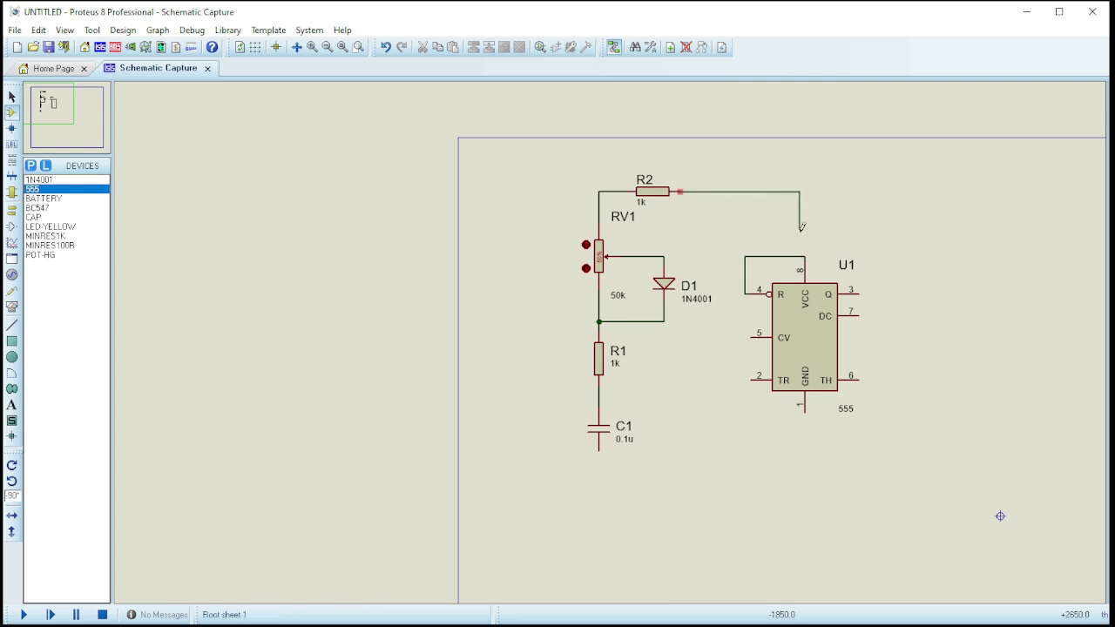
{"action": "left_click", "coordinate": [804, 257]}
- Wire the 555's GND pin to C1's lower pin and attach a ground terminal to that line beneath C1
{"action": "left_click", "coordinate": [358, 47]}
{"action": "left_click_drag", "start_coordinate": [463, 142], "coordinate": [1077, 585]}
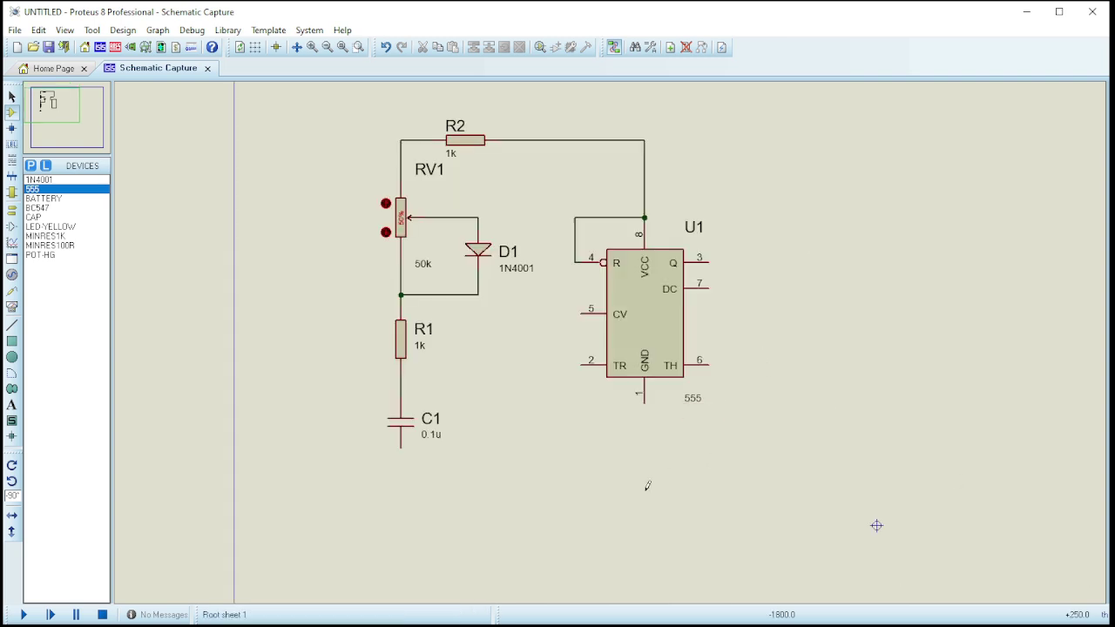
{"action": "left_click", "coordinate": [645, 402]}
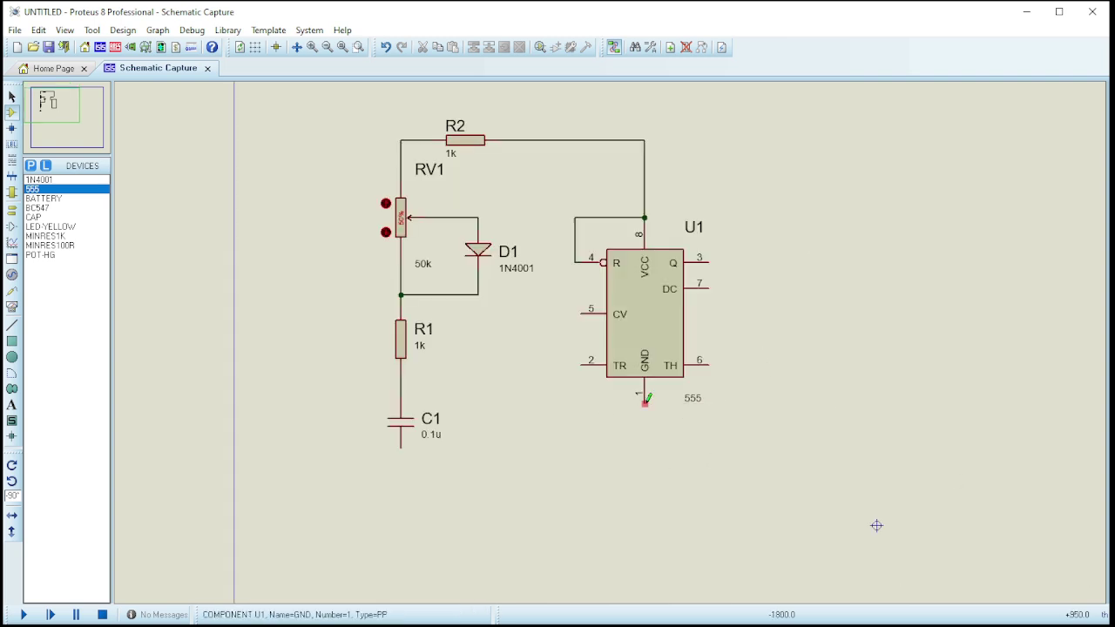
{"action": "left_click", "coordinate": [401, 448]}
{"action": "left_click", "coordinate": [11, 209]}
{"action": "left_click", "coordinate": [42, 226]}
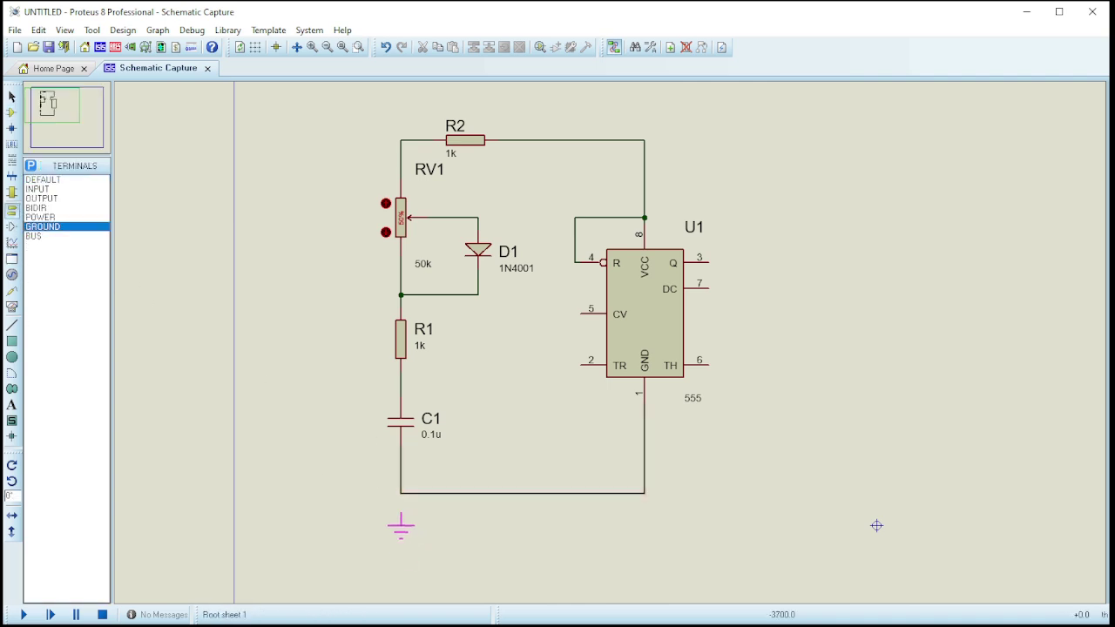
{"action": "left_click", "coordinate": [401, 494]}
- Wire the 555's TR pin to its TH pin and connect that wire to the line between R1 and C1
{"action": "left_click", "coordinate": [570, 360]}
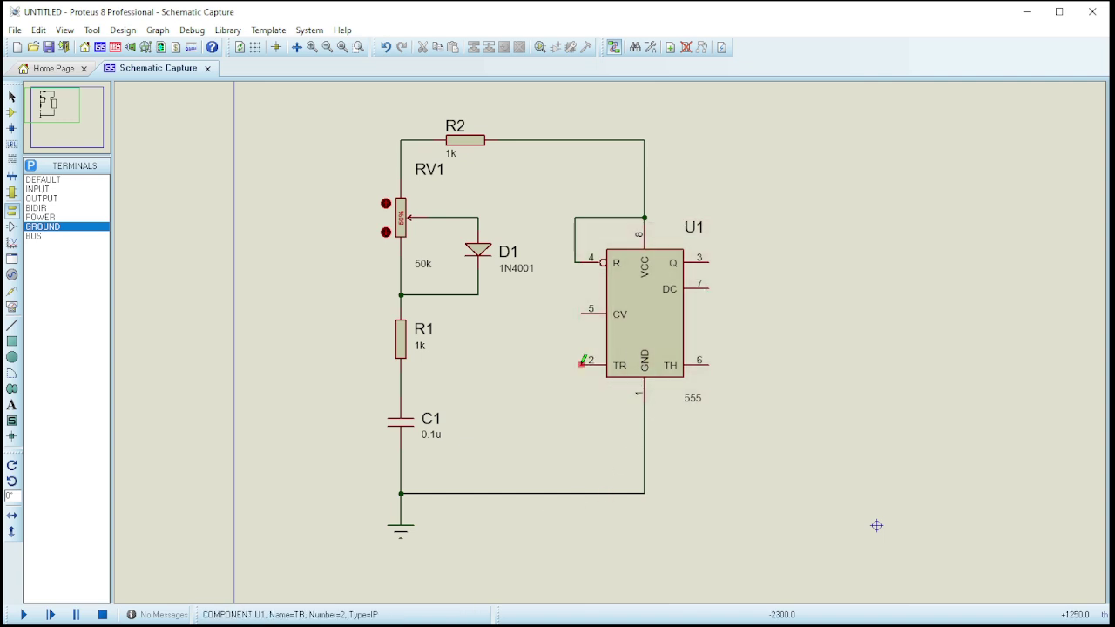
{"action": "left_click", "coordinate": [715, 365]}
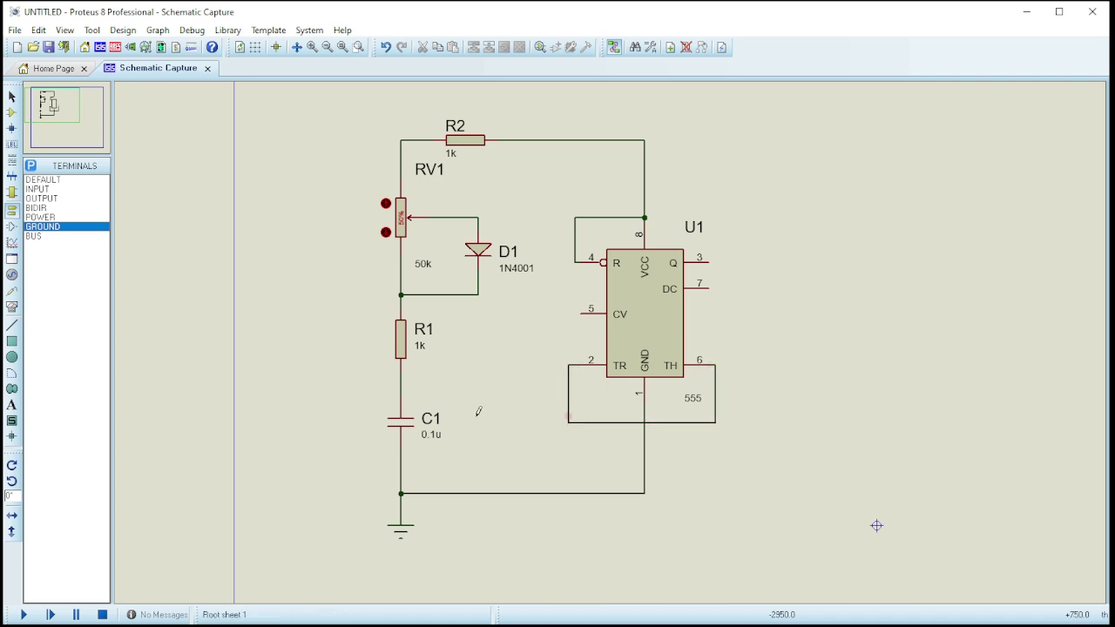
{"action": "left_click", "coordinate": [568, 390]}
{"action": "left_click", "coordinate": [401, 390]}
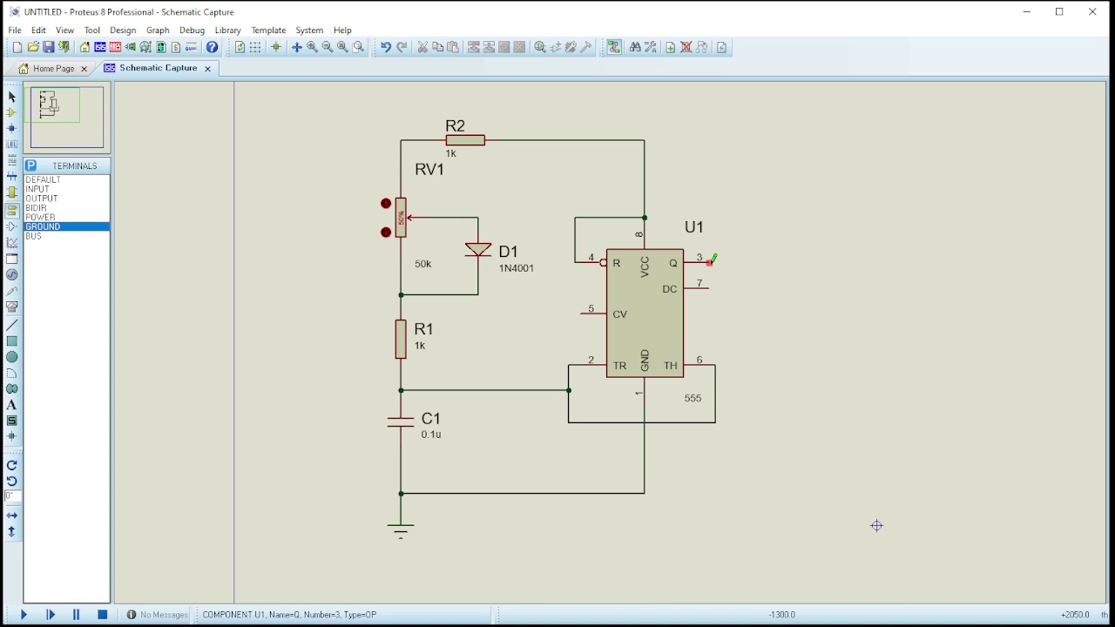
- Place a 100R resistor vertically to the right of the 555 timer
{"action": "left_click", "coordinate": [11, 113]}
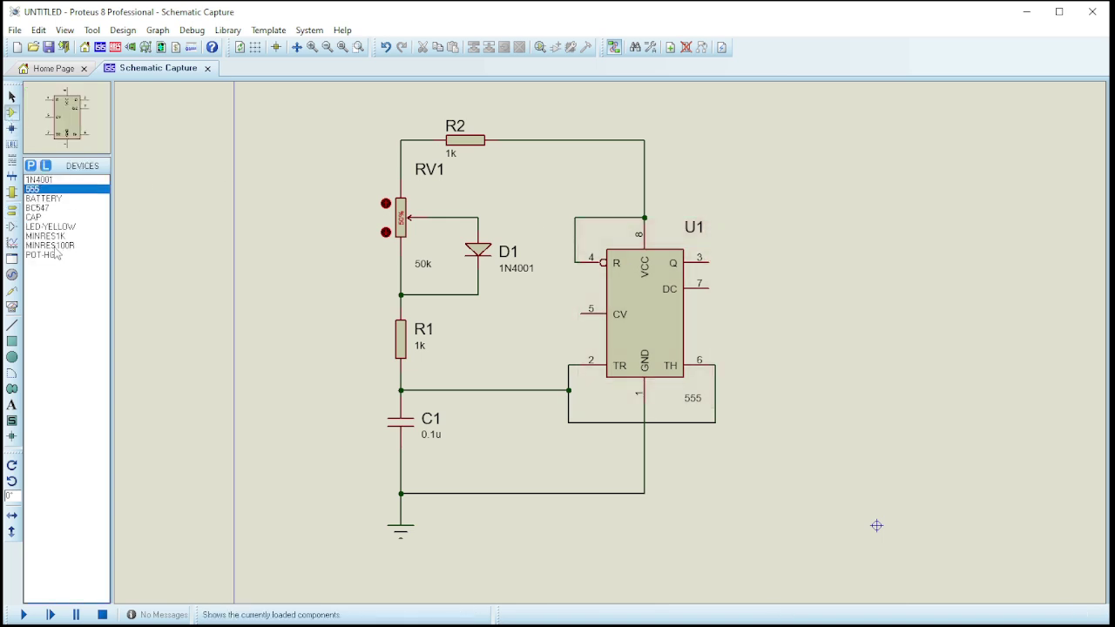
{"action": "left_click", "coordinate": [54, 245]}
{"action": "left_click", "coordinate": [12, 465]}
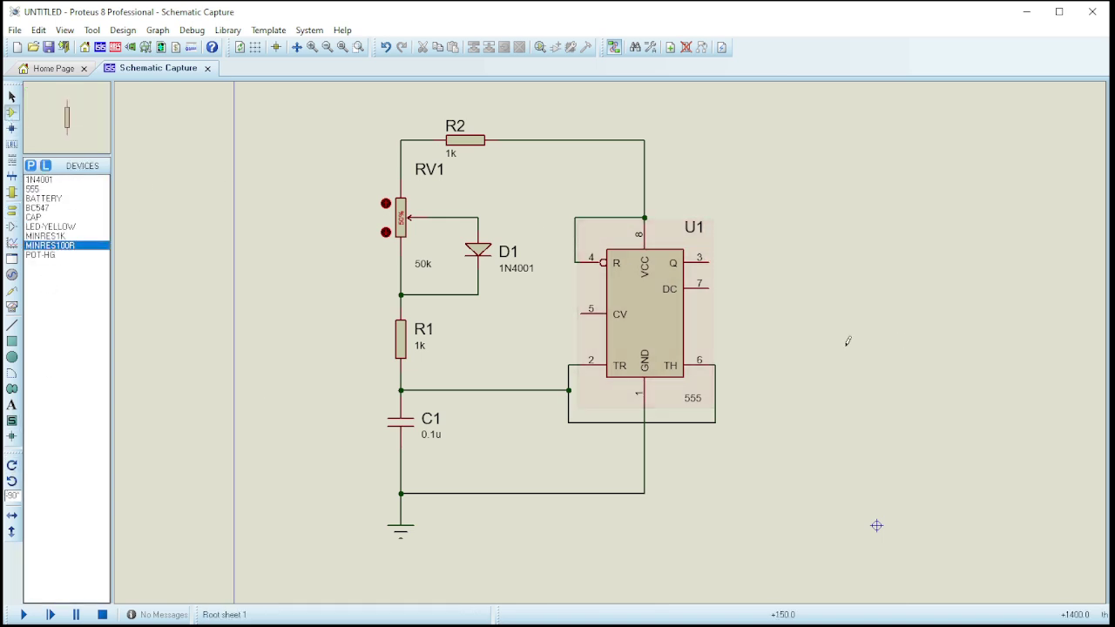
{"action": "left_click", "coordinate": [779, 327]}
- Wire R3's upper end to the 555's DC pin and its lower end to the TH pin's wire
{"action": "left_click", "coordinate": [707, 284]}
{"action": "left_click", "coordinate": [779, 296]}
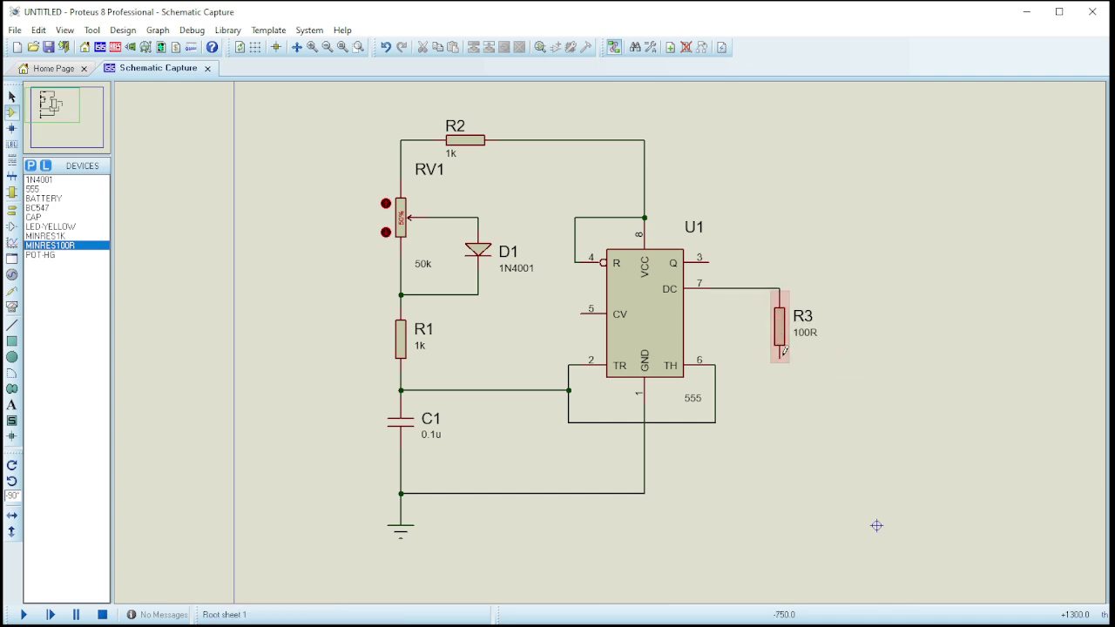
{"action": "left_click", "coordinate": [781, 356]}
{"action": "left_click", "coordinate": [715, 371]}
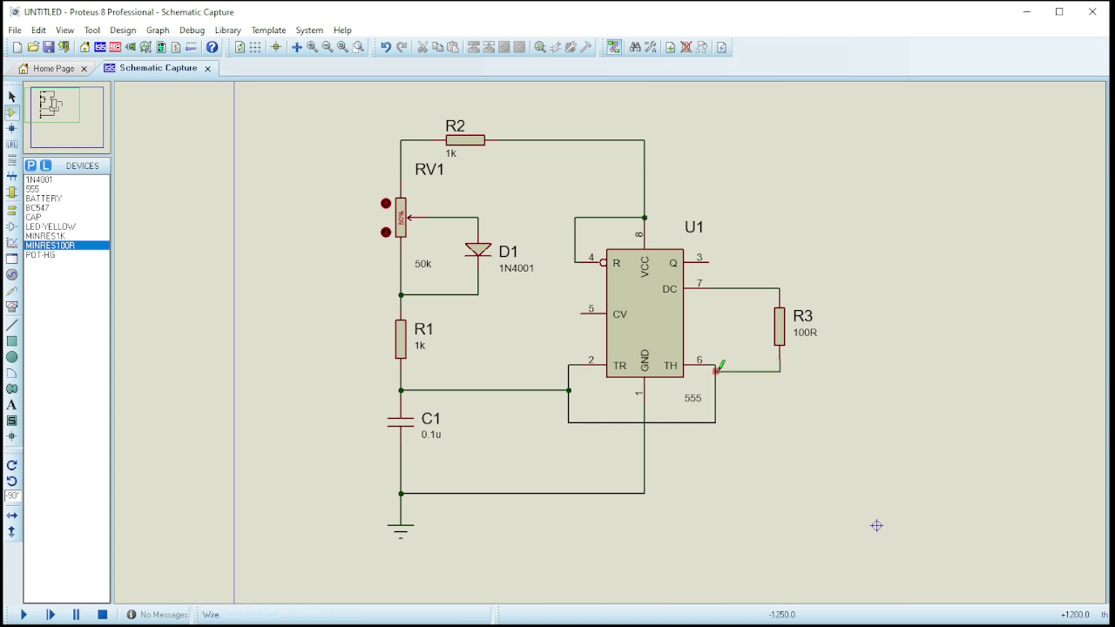
- Delete the two wires connecting R3 to the 555's DC and TH pins
{"action": "right_click", "coordinate": [778, 361]}
{"action": "left_click", "coordinate": [818, 406]}
{"action": "right_click", "coordinate": [742, 286]}
{"action": "right_click", "coordinate": [742, 286]}
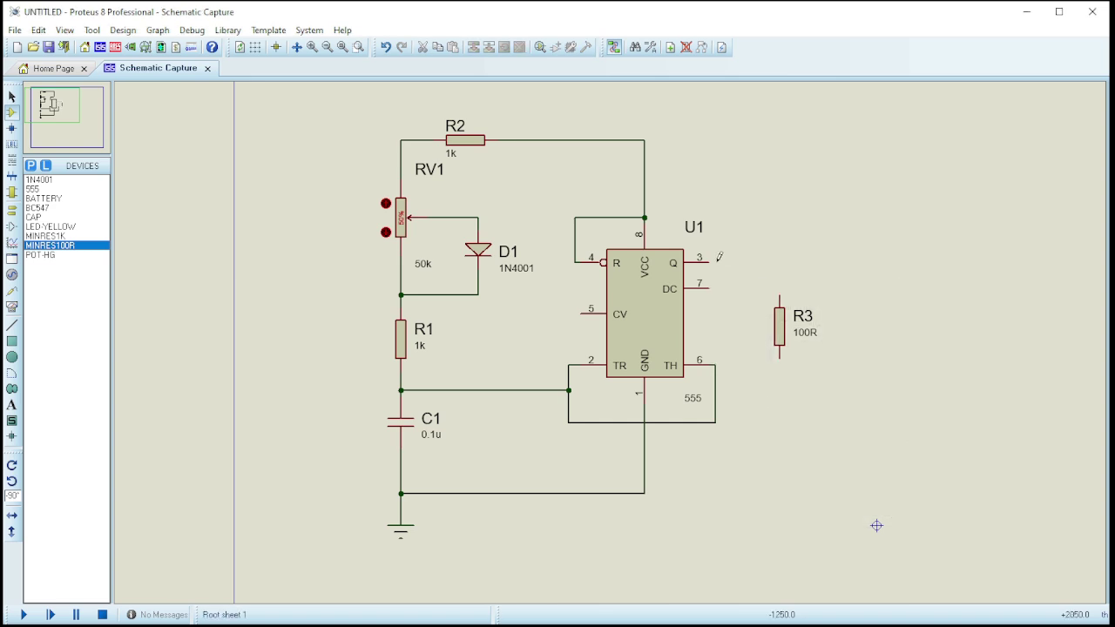
- Rotate R3 clockwise, move it level with the 555's Q pin and wire its near end to that pin
{"action": "right_click", "coordinate": [798, 320]}
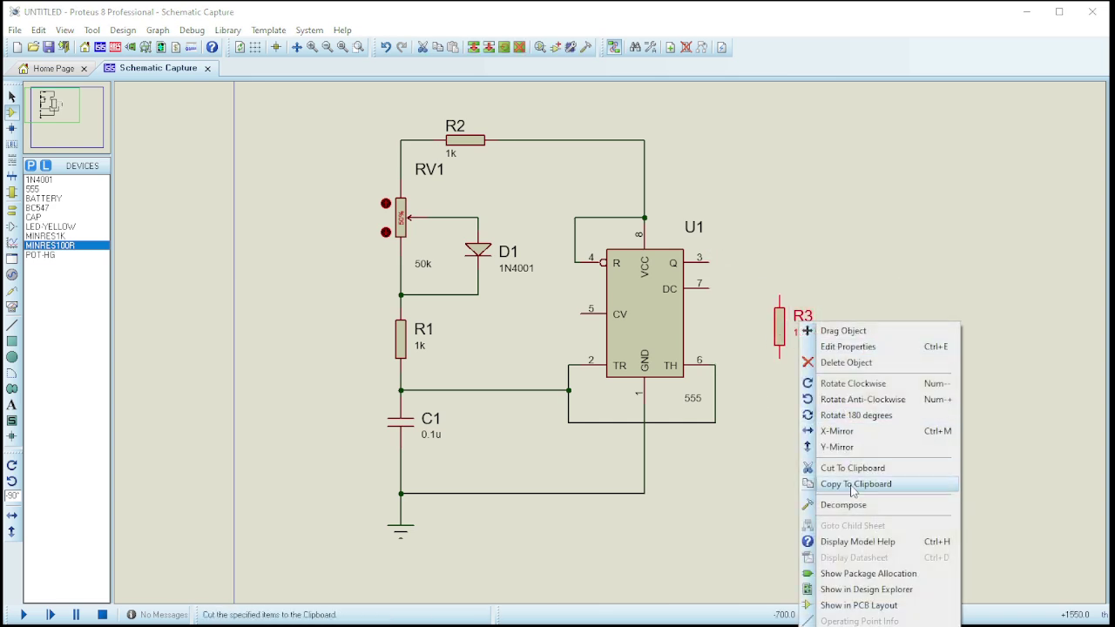
{"action": "left_click", "coordinate": [852, 383]}
{"action": "right_click", "coordinate": [808, 321]}
{"action": "left_click", "coordinate": [827, 326]}
{"action": "left_click", "coordinate": [766, 261]}
{"action": "left_click", "coordinate": [707, 179]}
{"action": "left_click", "coordinate": [709, 258]}
{"action": "left_click", "coordinate": [737, 261]}
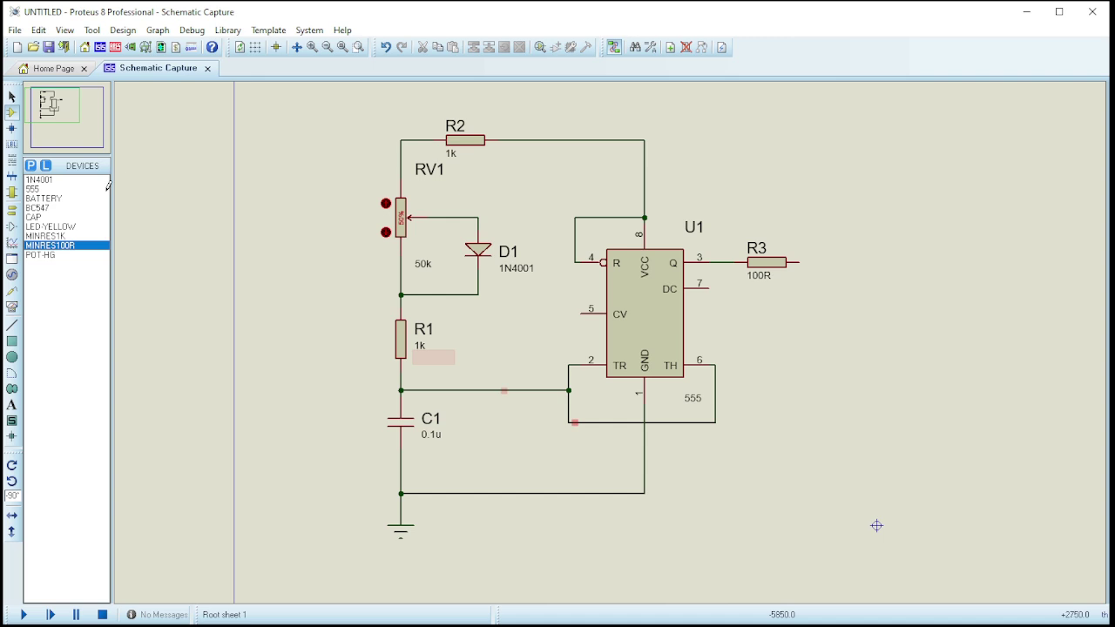
- Place a BC547 transistor with its base connected to R3 and its emitter pointing down, and wire the emitter to the ground line
{"action": "left_click", "coordinate": [44, 208]}
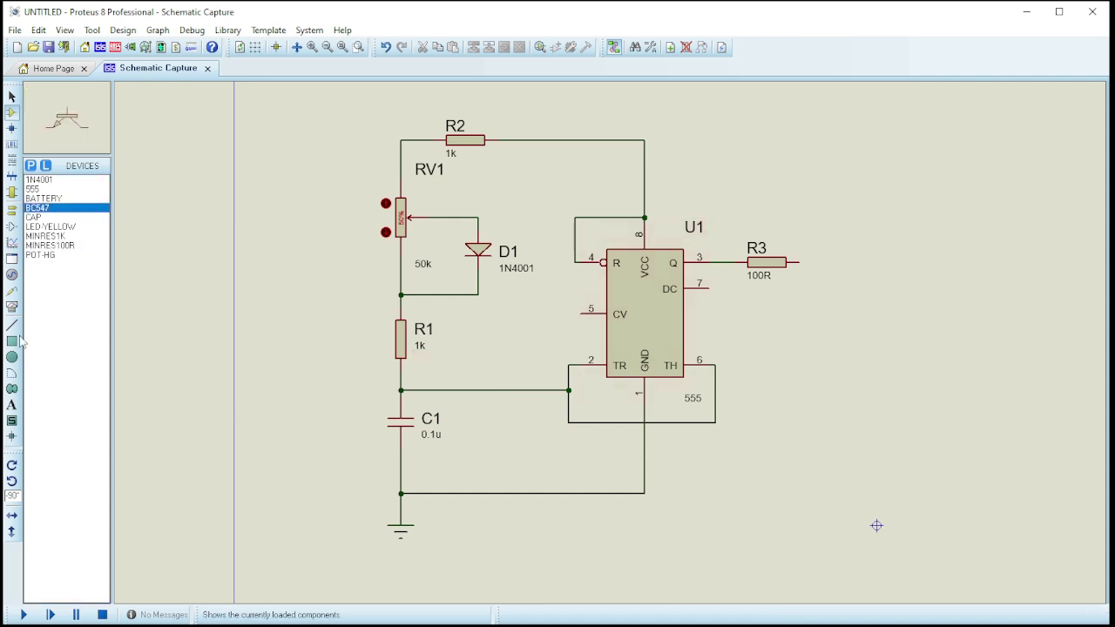
{"action": "left_click", "coordinate": [12, 465]}
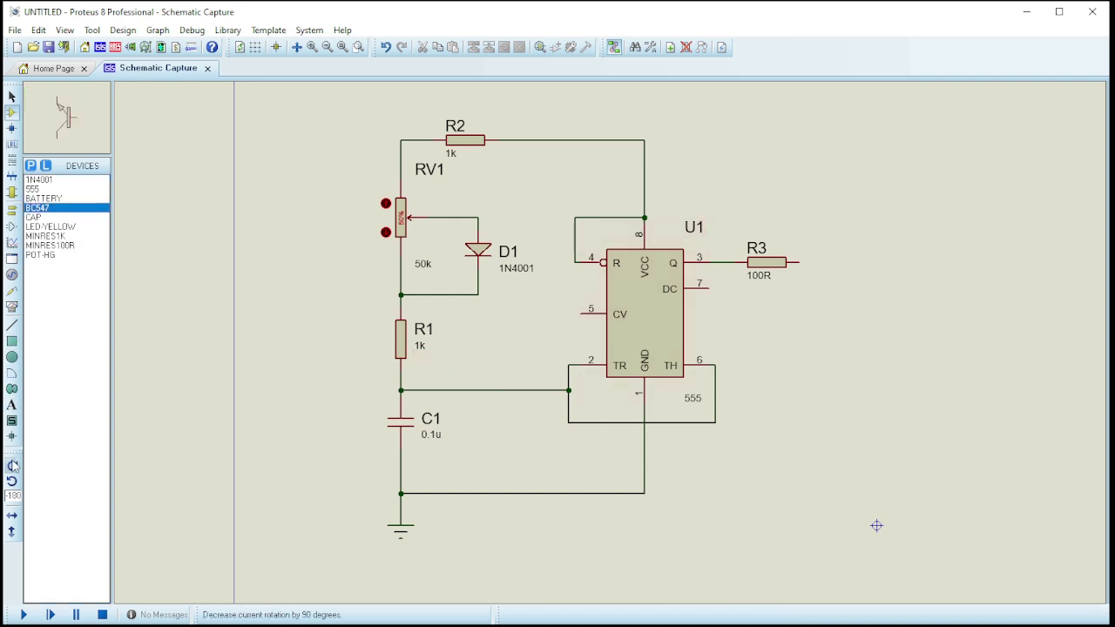
{"action": "left_click", "coordinate": [838, 261]}
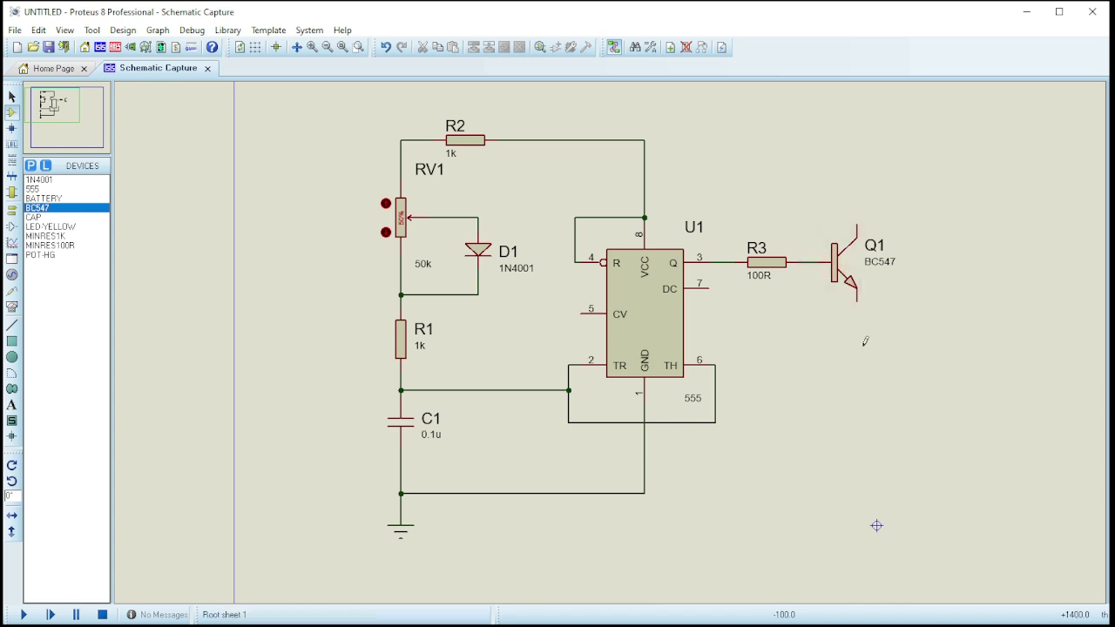
{"action": "left_click", "coordinate": [856, 298]}
{"action": "left_click", "coordinate": [644, 493]}
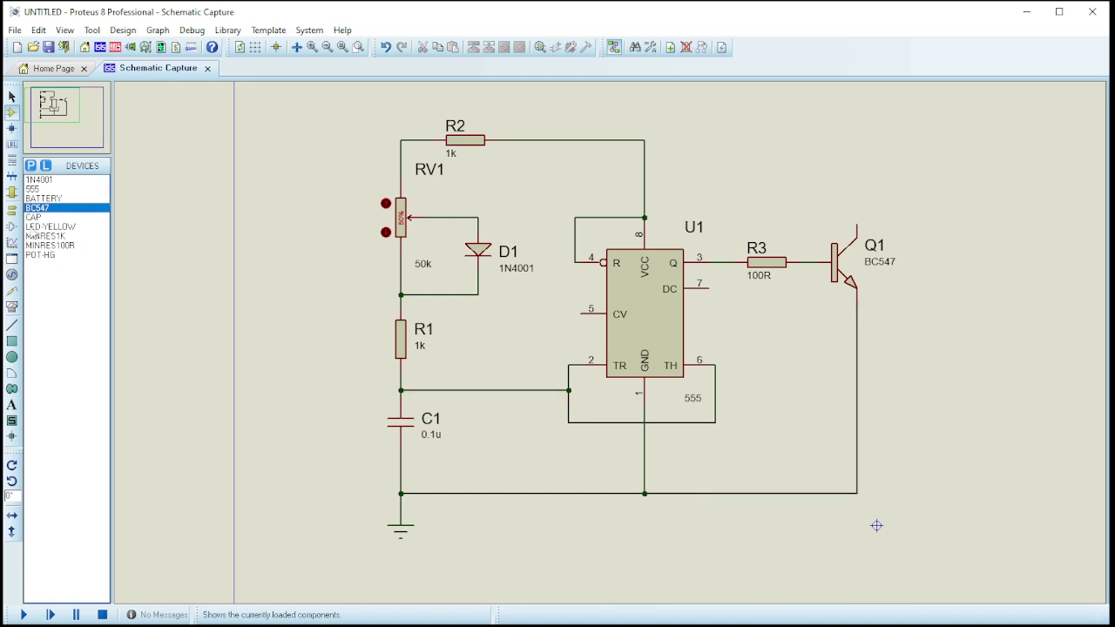
- Place a yellow LED directly above Q1's collector, with its cathode facing the collector
{"action": "left_click", "coordinate": [39, 226]}
{"action": "left_click", "coordinate": [857, 190]}
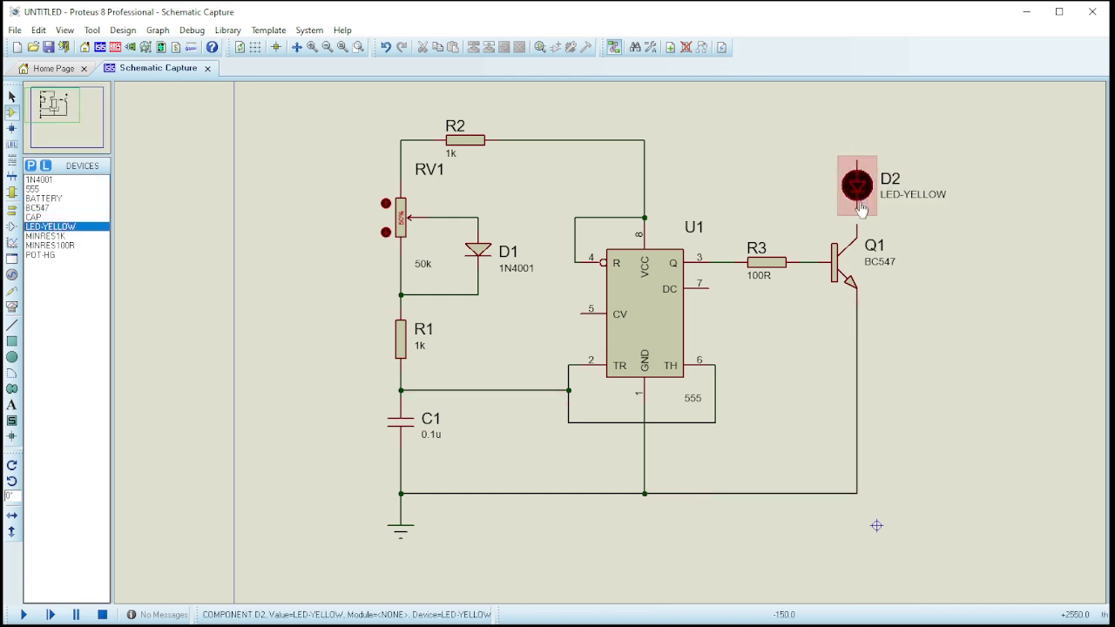
- Place a horizontal 1k resistor above and left of the LED, wiring it between the LED's anode and the R2–VCC line
{"action": "left_click", "coordinate": [43, 198]}
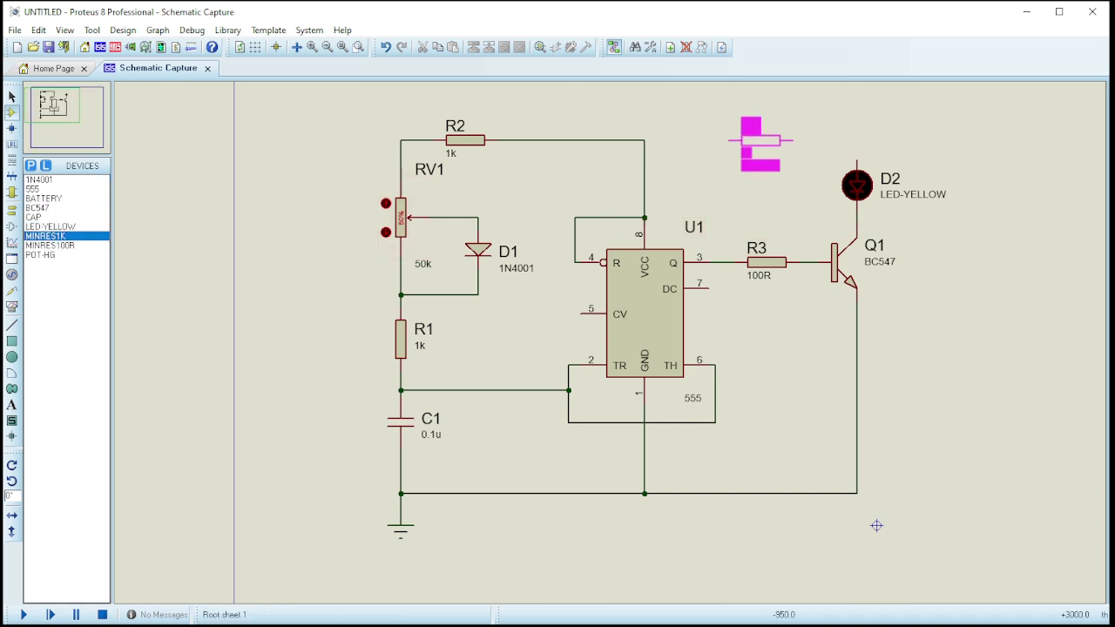
{"action": "left_click", "coordinate": [804, 139]}
{"action": "left_click", "coordinate": [838, 139]}
{"action": "left_click", "coordinate": [857, 162]}
{"action": "left_click", "coordinate": [779, 136]}
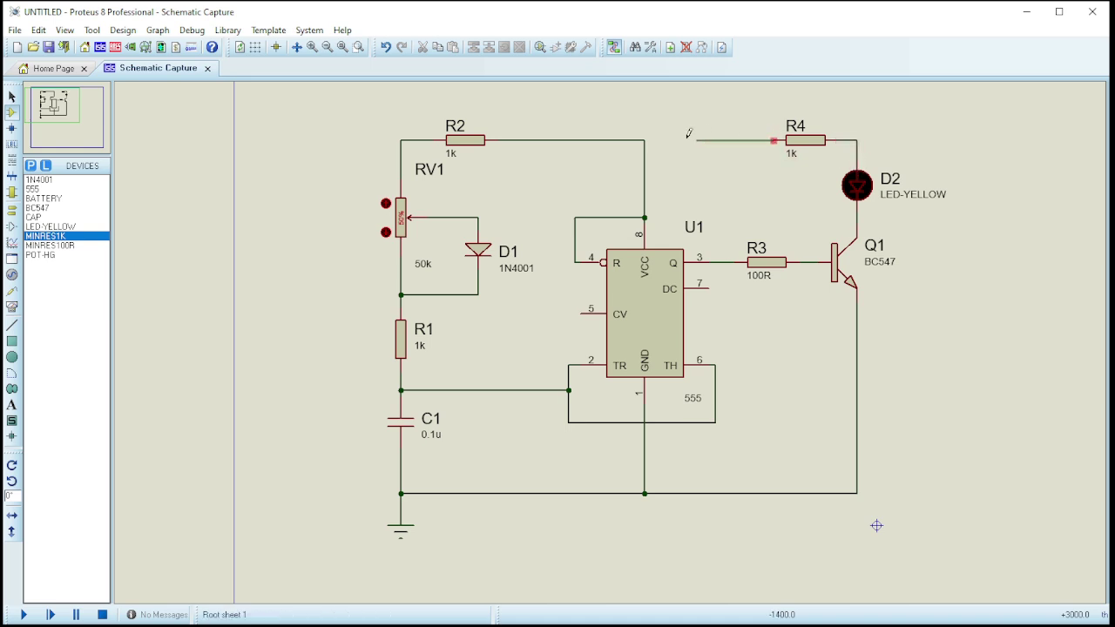
{"action": "left_click", "coordinate": [644, 140]}
- Wire the junction of RV1's wiper and D1's anode to the 555's DC pin 7
{"action": "left_click", "coordinate": [478, 217]}
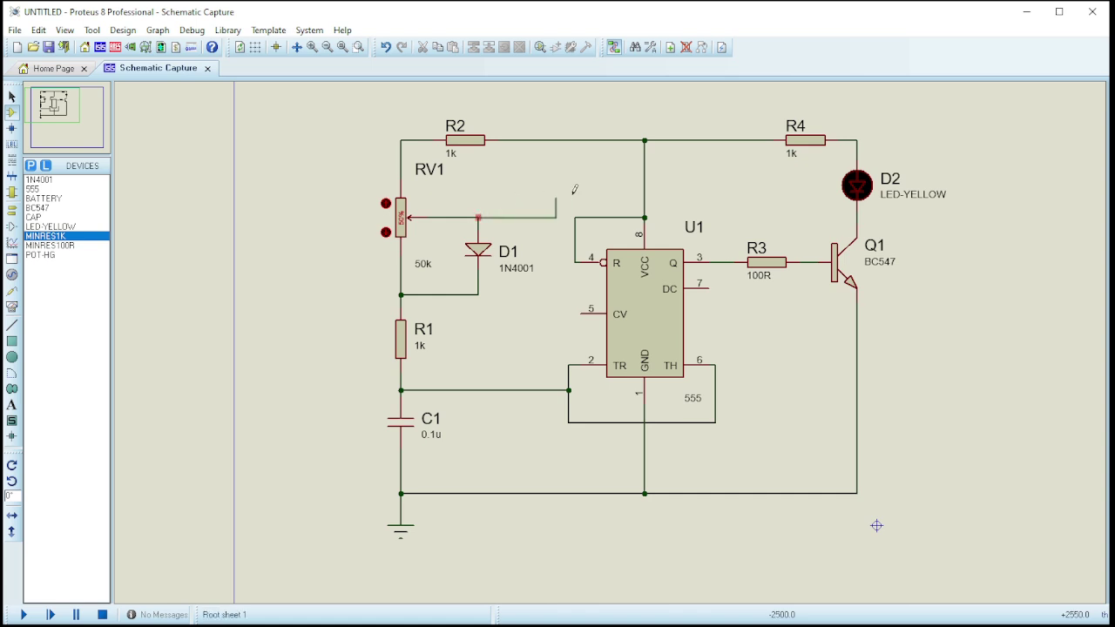
{"action": "left_click", "coordinate": [707, 284]}
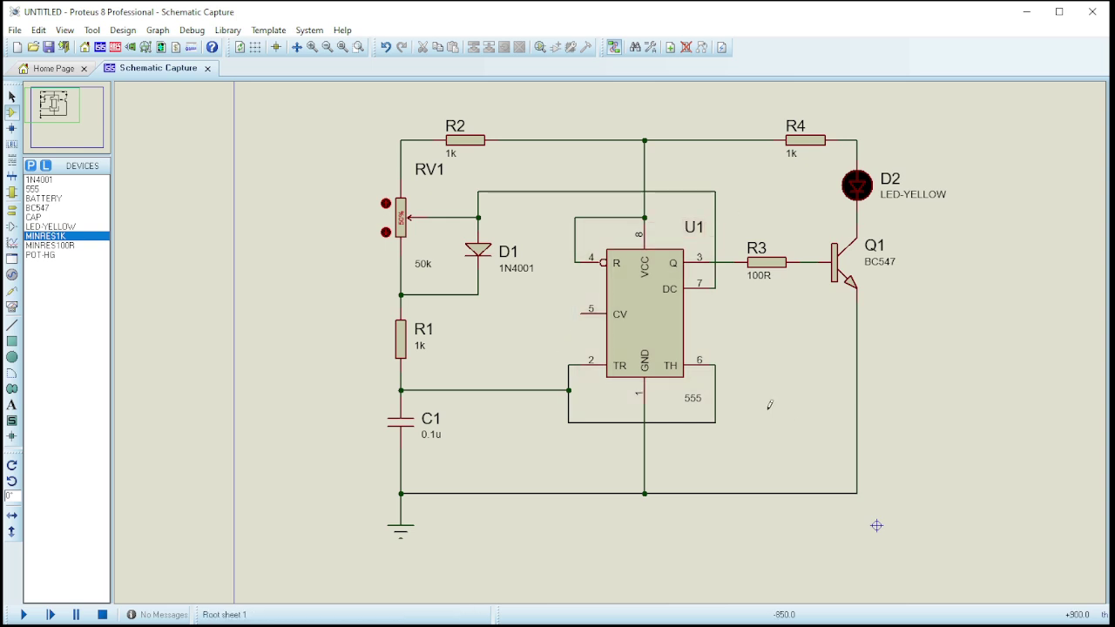
- Place a 12V battery to the right of the LED and wire its positive terminal to the node between R4 and the LED
{"action": "left_click", "coordinate": [44, 198]}
{"action": "left_click", "coordinate": [900, 318]}
{"action": "left_click", "coordinate": [943, 126]}
{"action": "left_click", "coordinate": [857, 139]}
{"action": "left_click", "coordinate": [973, 134]}
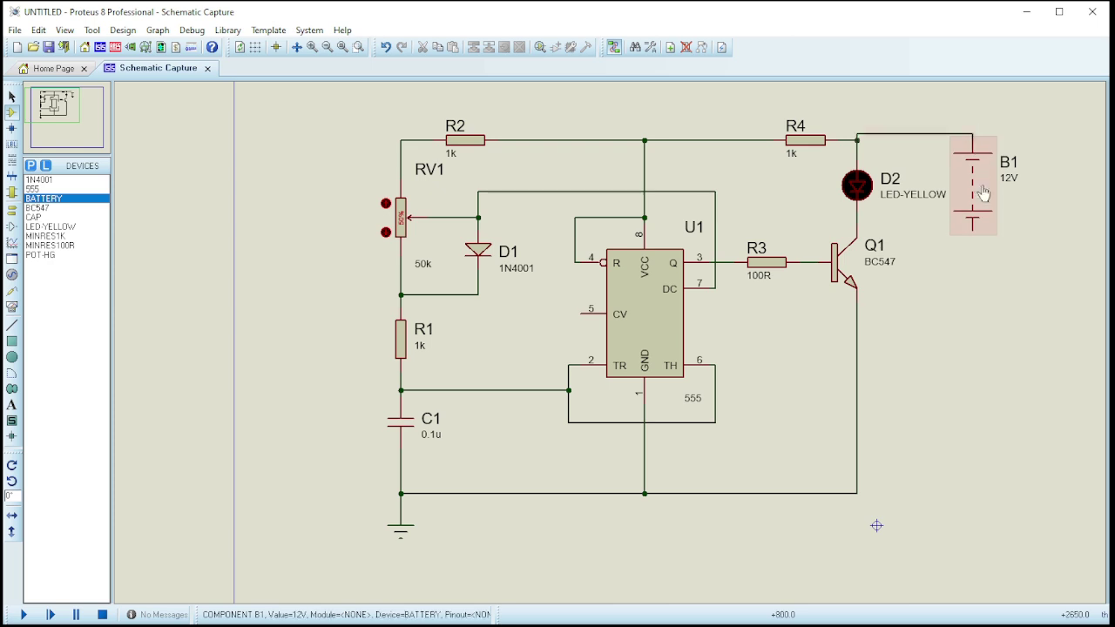
- Move battery B1 slightly down and align its positive wire with the line through R4
{"action": "right_click", "coordinate": [977, 184]}
{"action": "left_click", "coordinate": [845, 188]}
{"action": "left_click", "coordinate": [979, 216]}
{"action": "left_click", "coordinate": [897, 102]}
{"action": "left_click", "coordinate": [908, 132]}
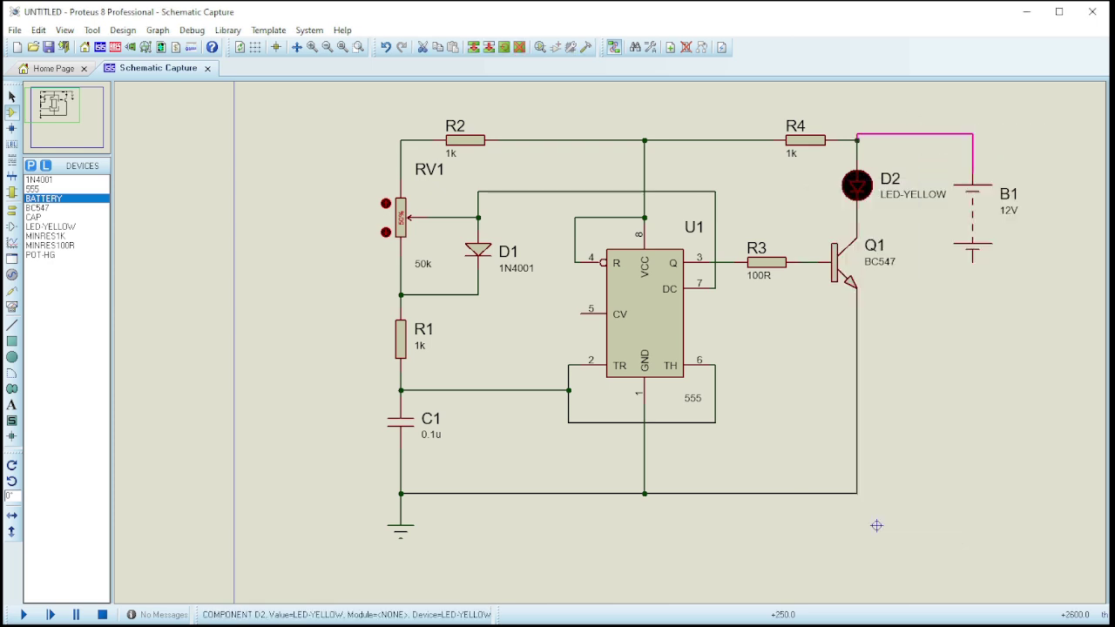
{"action": "left_click_drag", "start_coordinate": [914, 134], "coordinate": [914, 139]}
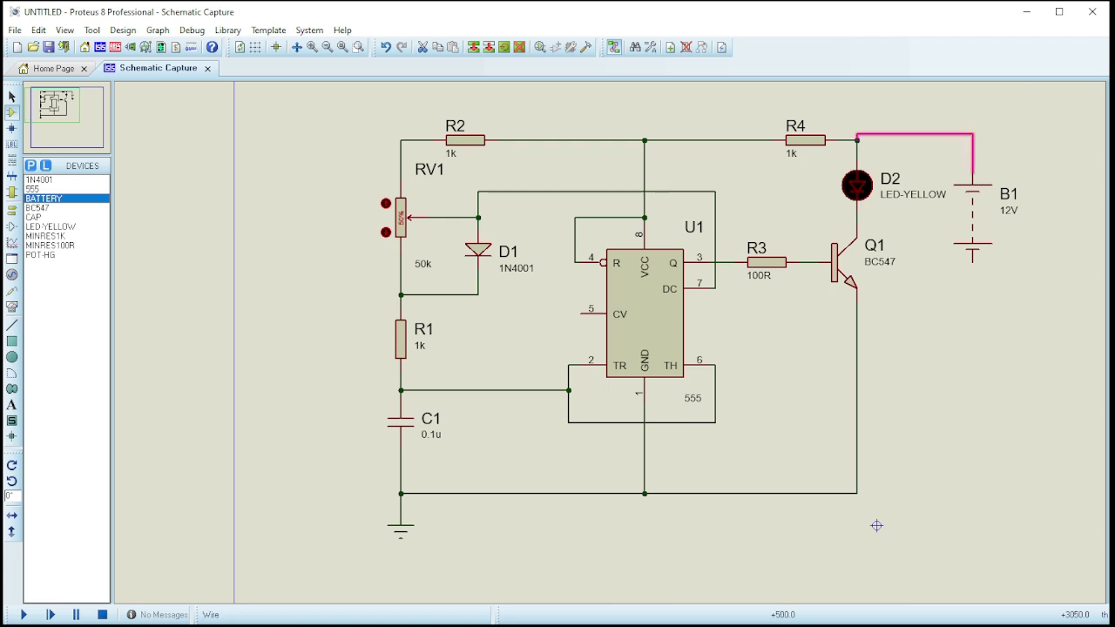
- Wire B1's negative terminal to the ground line at Q1's emitter wire
{"action": "left_click", "coordinate": [972, 260]}
{"action": "left_click", "coordinate": [858, 493]}
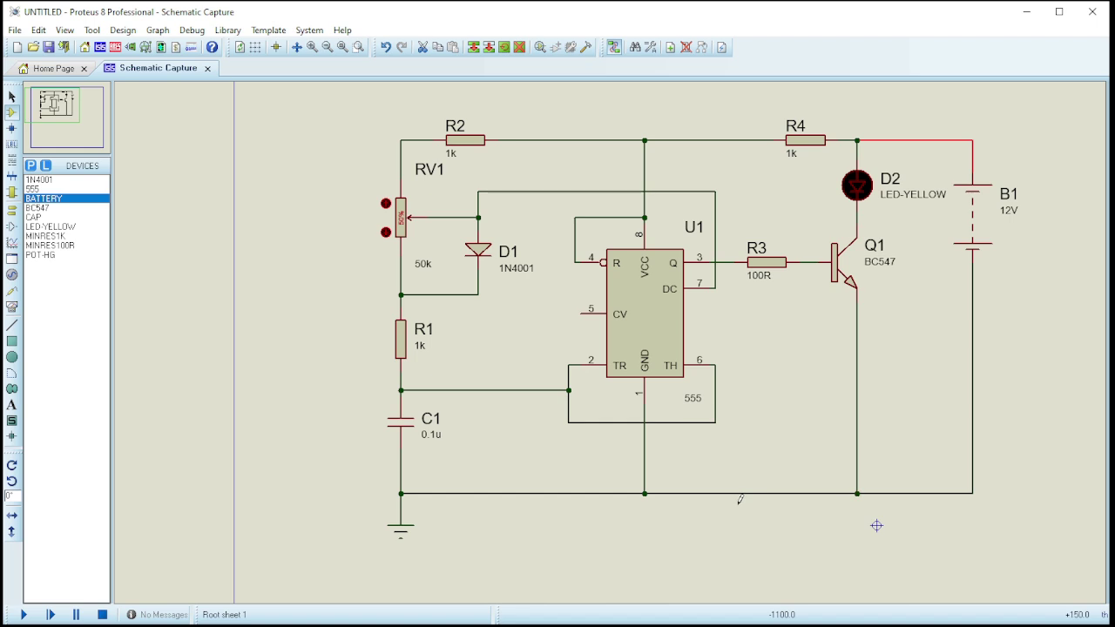
- Start the circuit simulation and raise potentiometer RV1 to 72%
{"action": "left_click", "coordinate": [358, 47]}
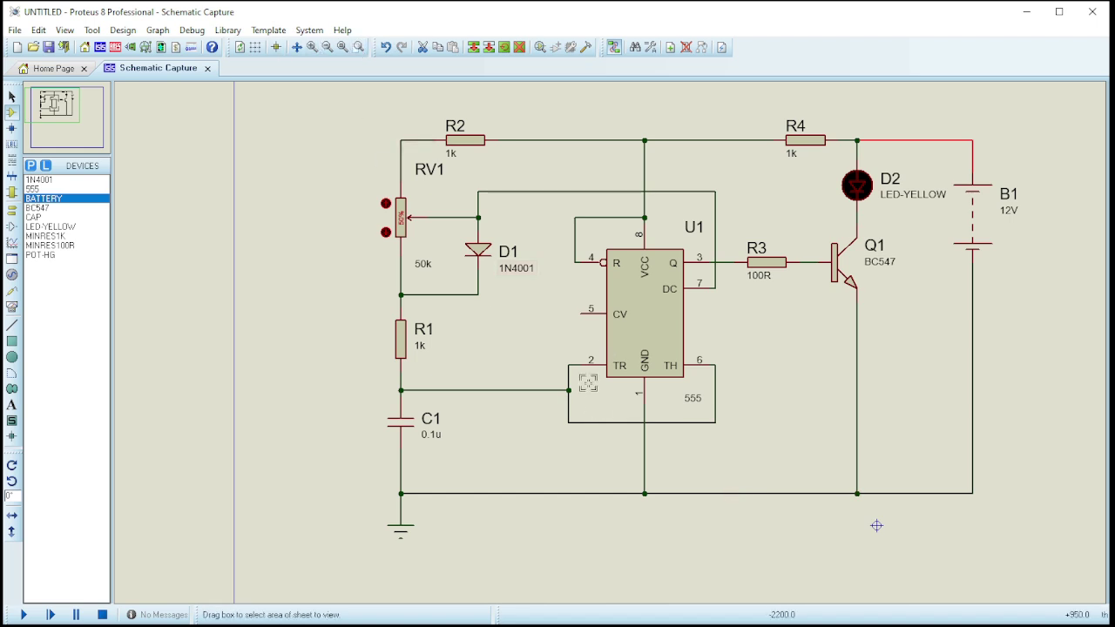
{"action": "left_click_drag", "start_coordinate": [363, 109], "coordinate": [1031, 564]}
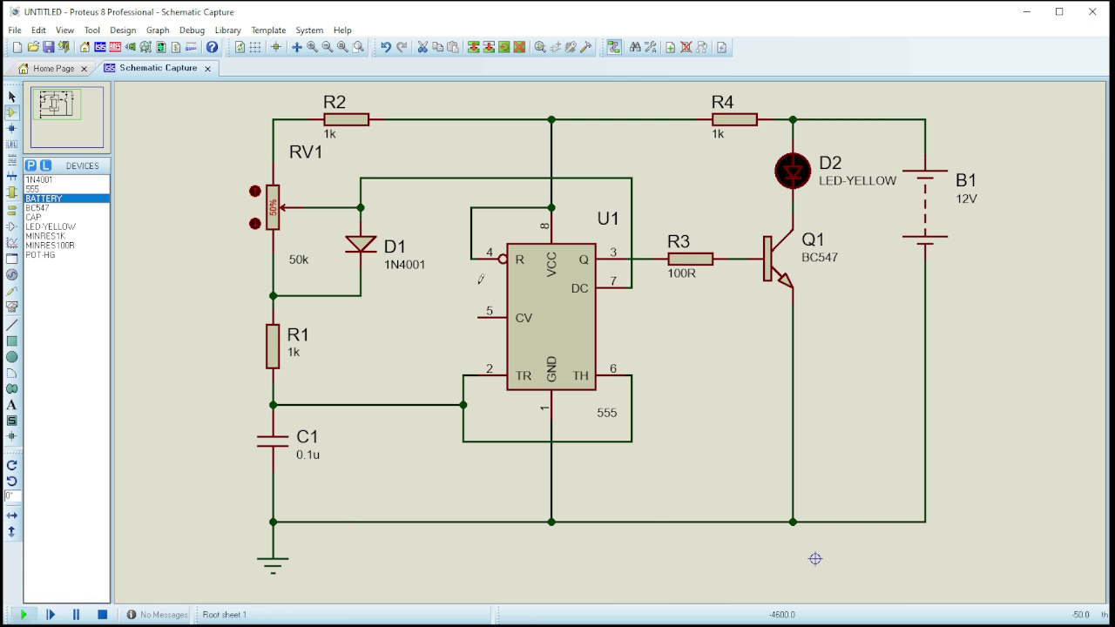
{"action": "key", "text": "F12"}
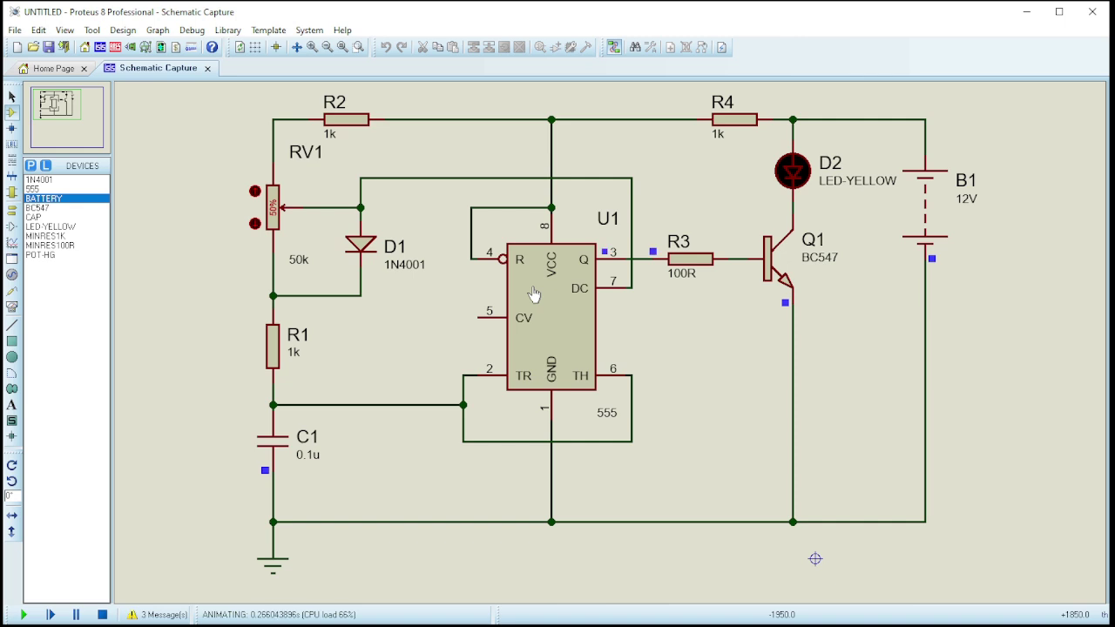
{"action": "left_click", "coordinate": [254, 192]}
{"action": "left_click", "coordinate": [254, 192]}
{"action": "left_click", "coordinate": [254, 191]}
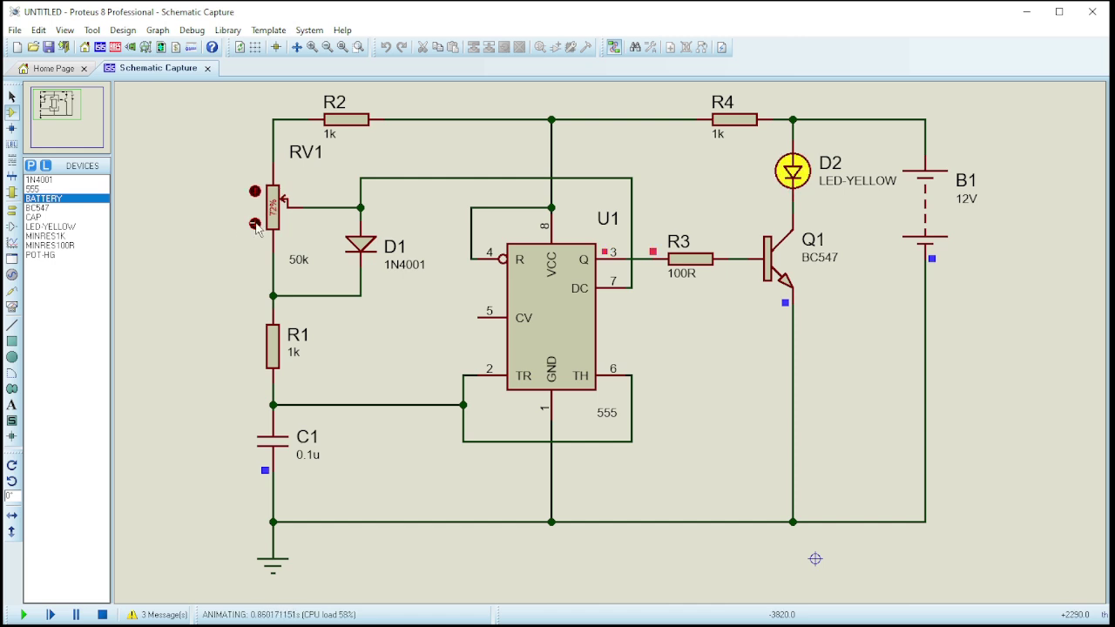
- Lower potentiometer RV1 to 9% while the simulation runs
{"action": "left_click", "coordinate": [255, 224]}
{"action": "left_click", "coordinate": [254, 224]}
{"action": "left_click", "coordinate": [254, 224]}
{"action": "left_click", "coordinate": [254, 224]}
{"action": "left_click", "coordinate": [254, 223]}
{"action": "left_click", "coordinate": [255, 223]}
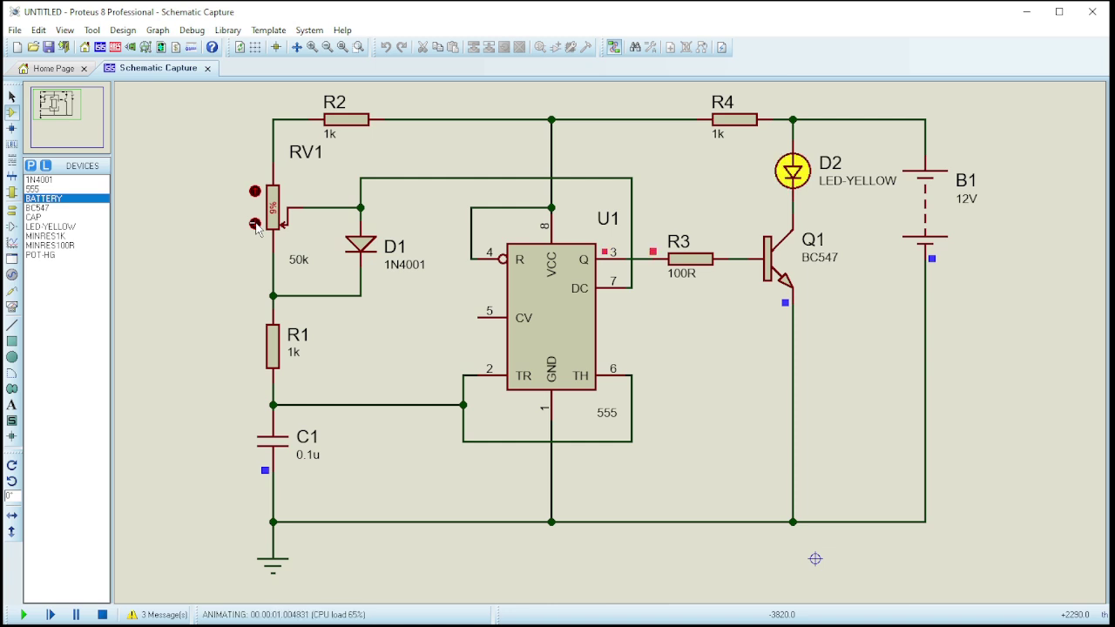
- Stop the running circuit simulation
{"action": "left_click", "coordinate": [102, 614]}
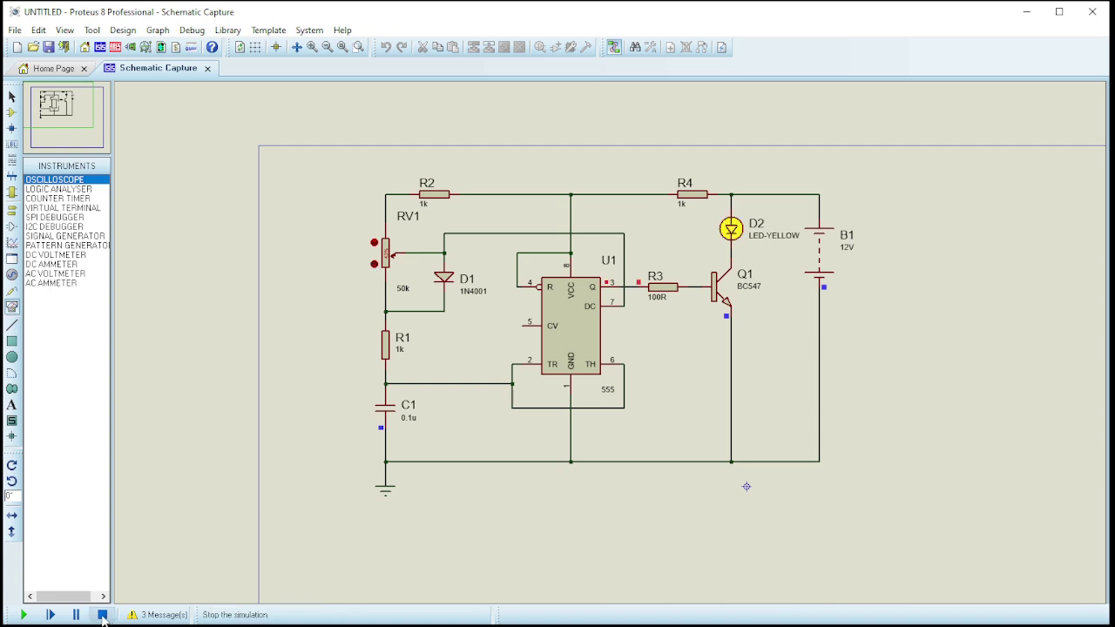
{"action": "left_click", "coordinate": [102, 616]}
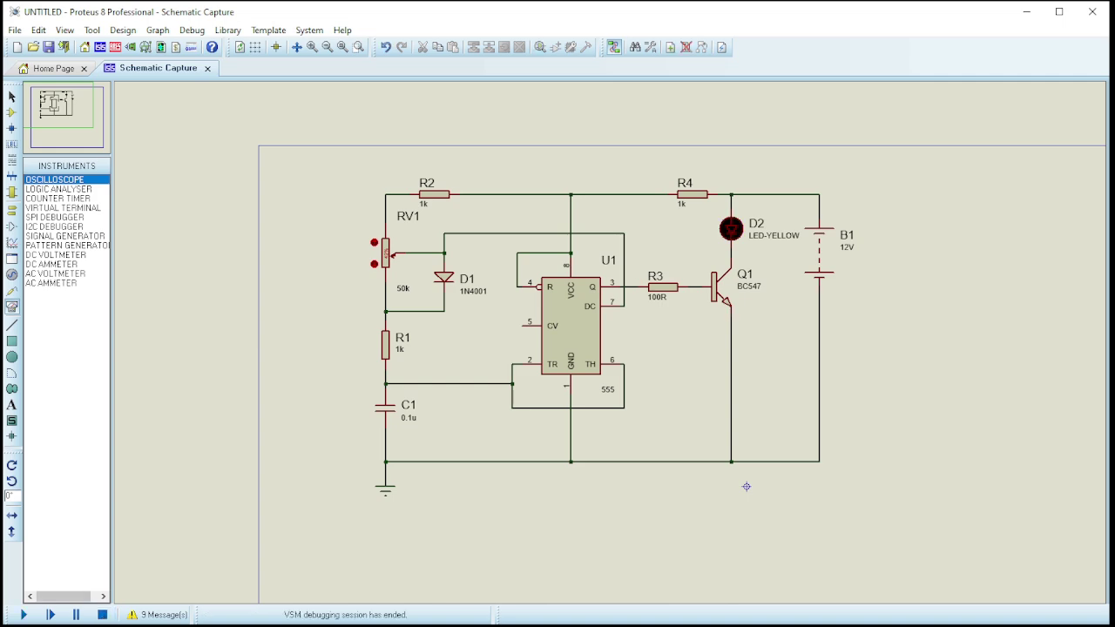